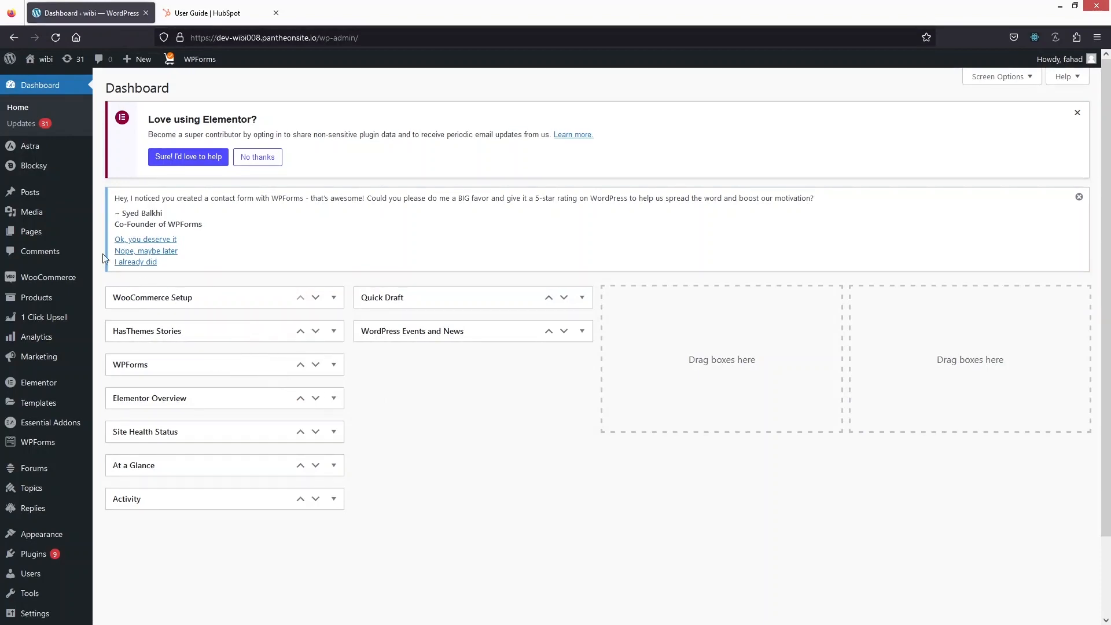
Step: Create a new WordPress page titled "HubSpot Form"
mouse_move(53, 231)
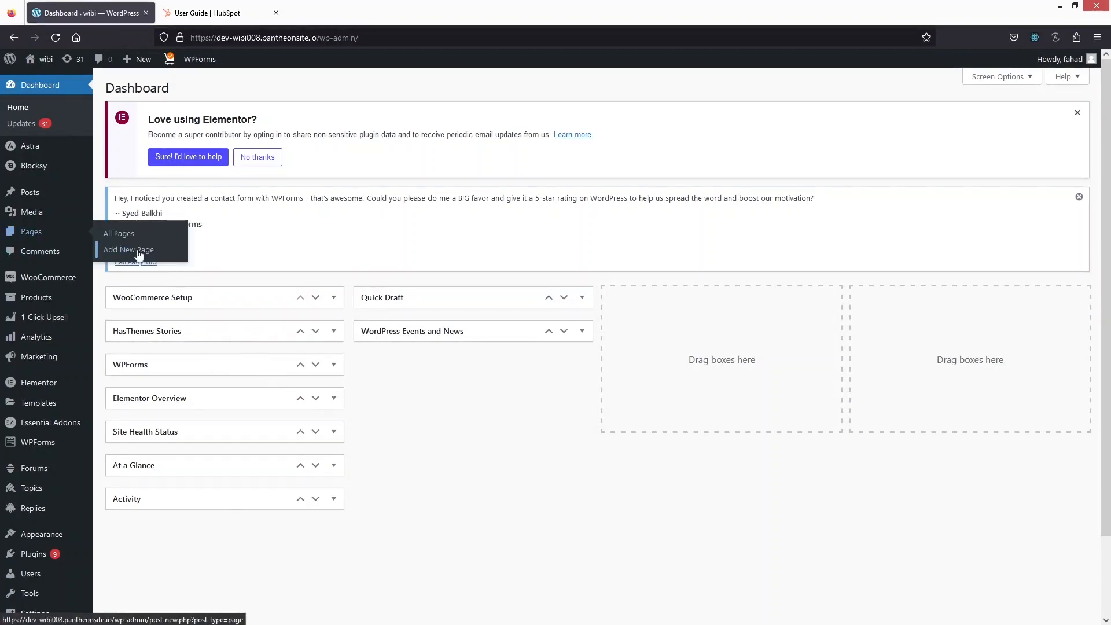
click(169, 254)
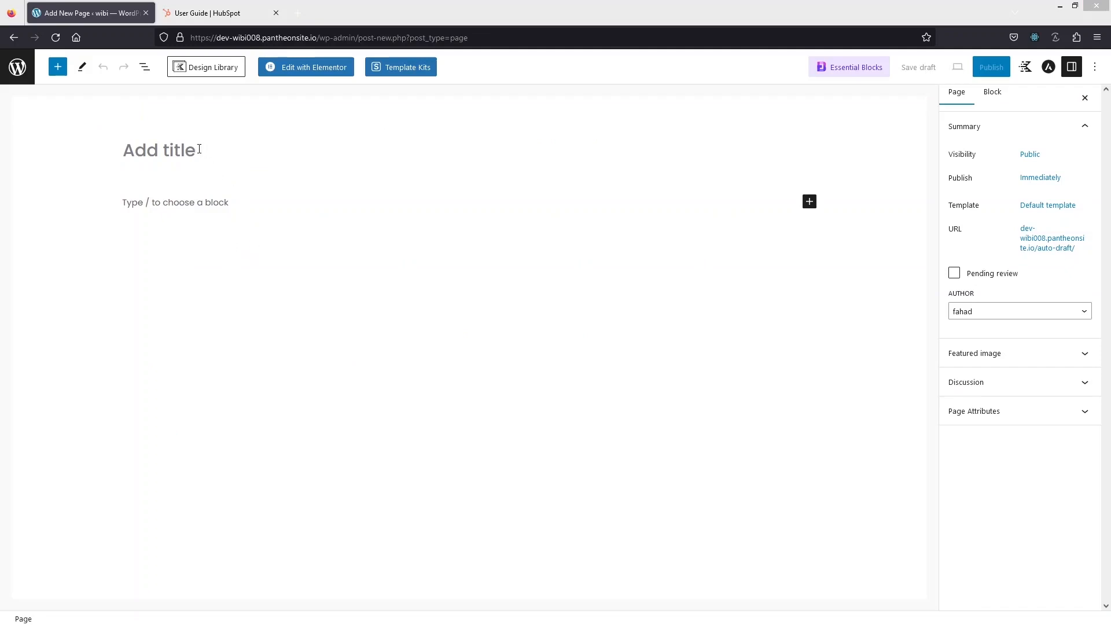
click(198, 153)
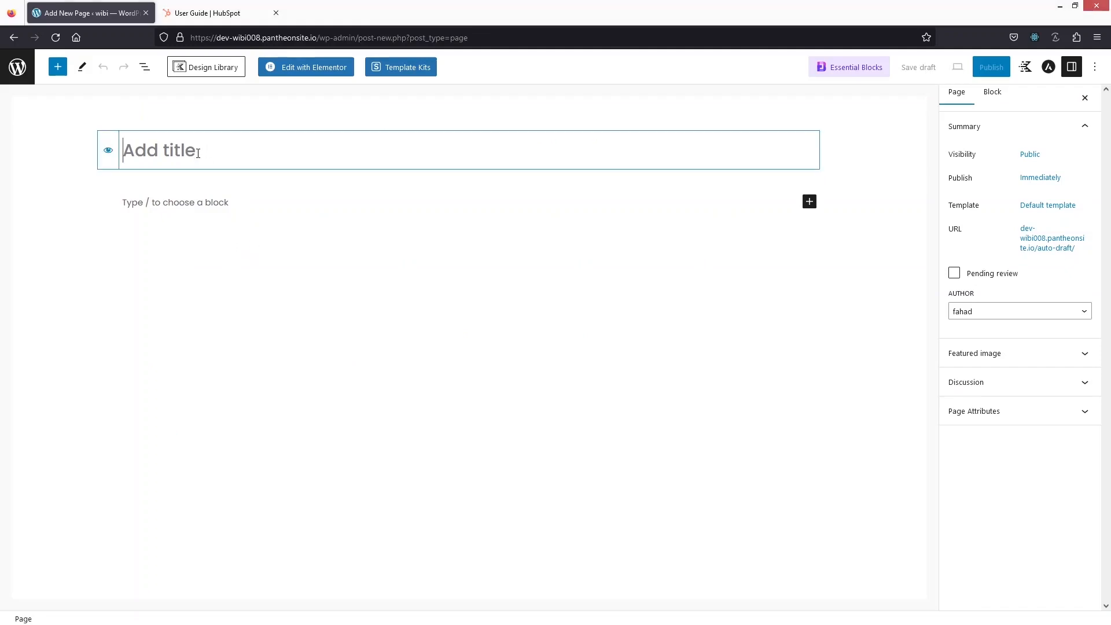
text(HubSpot Form)
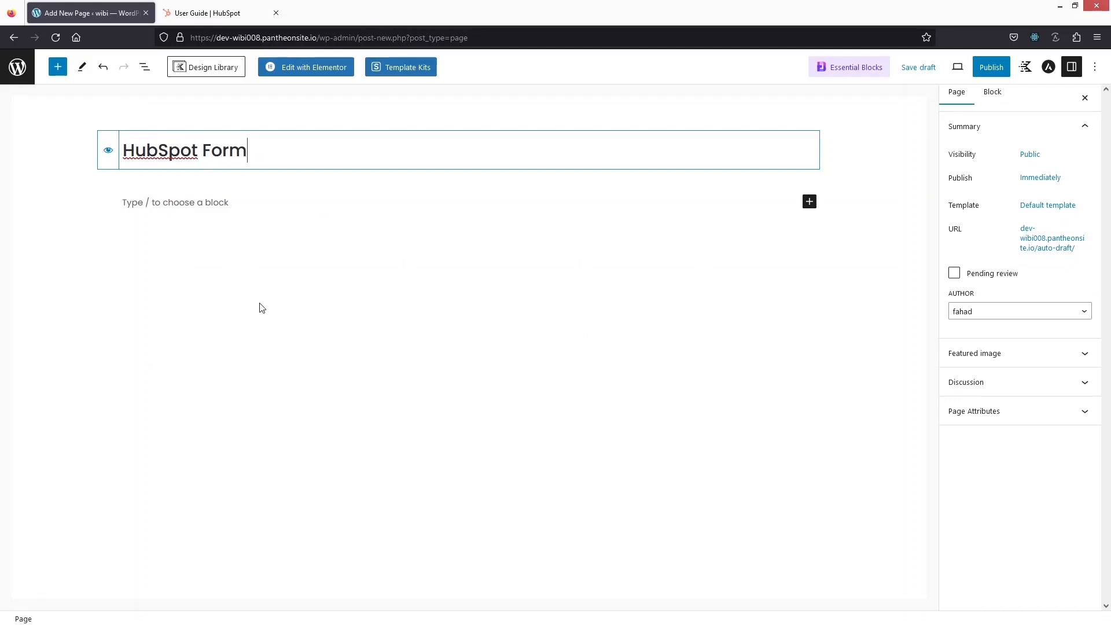
Step: Switch to HubSpot and open the list of marketing forms
click(197, 14)
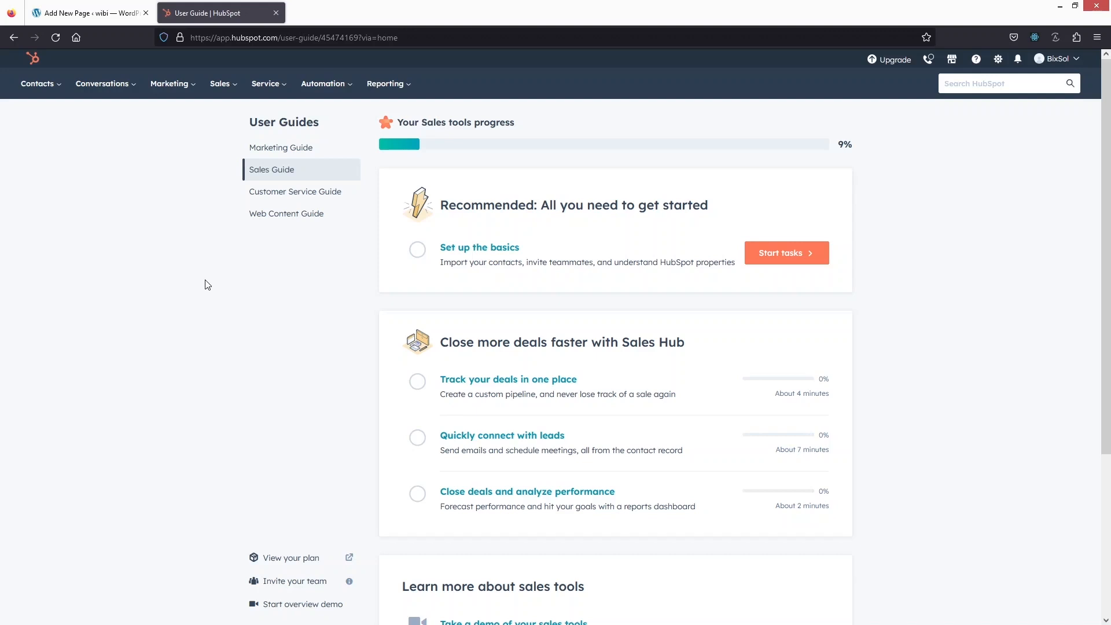
click(184, 94)
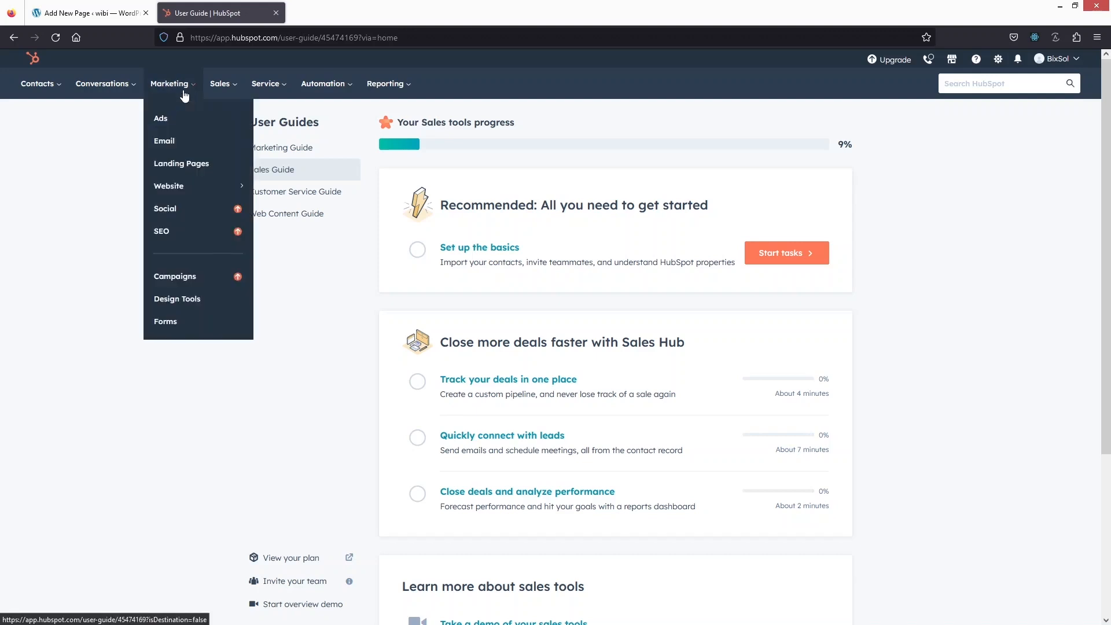
click(199, 328)
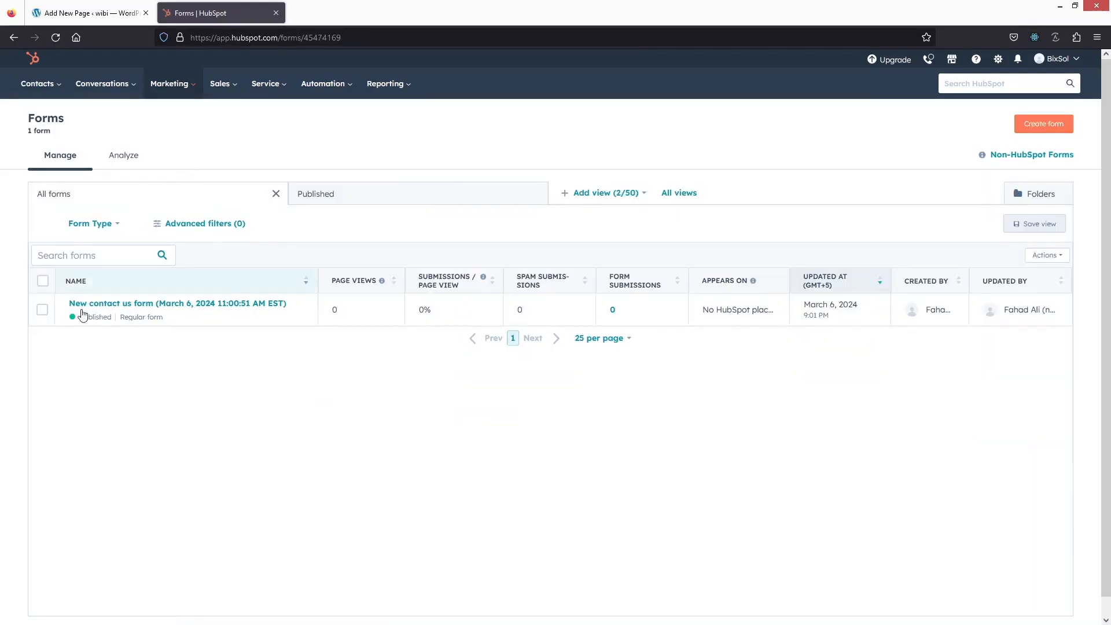
Step: Start creating a new form of the Embedded form type
mouse_move(84, 312)
click(1040, 128)
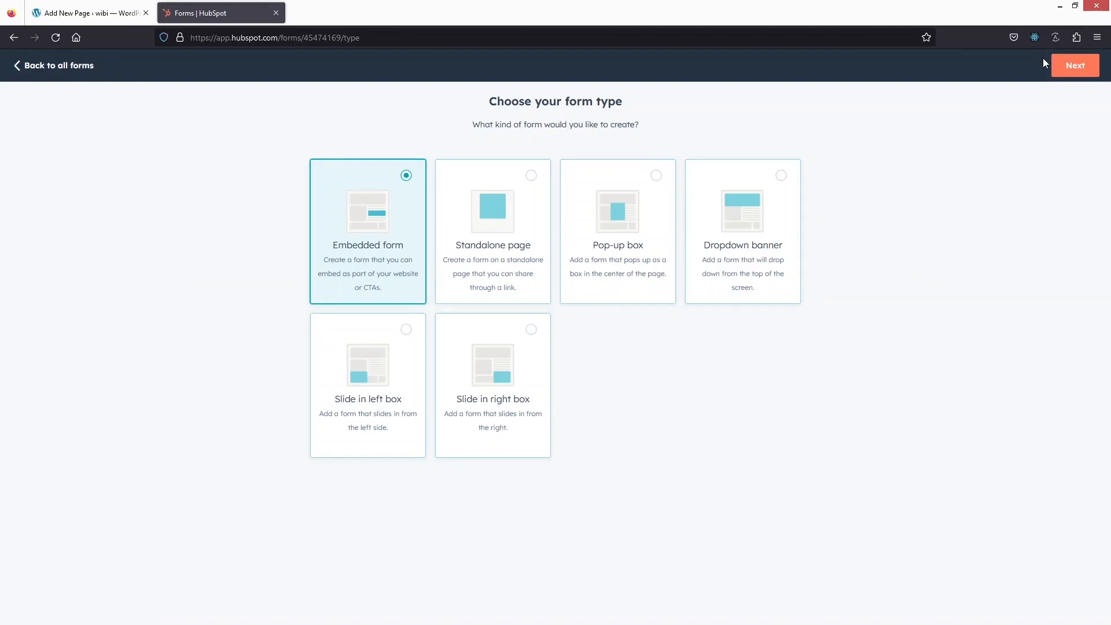
click(1072, 66)
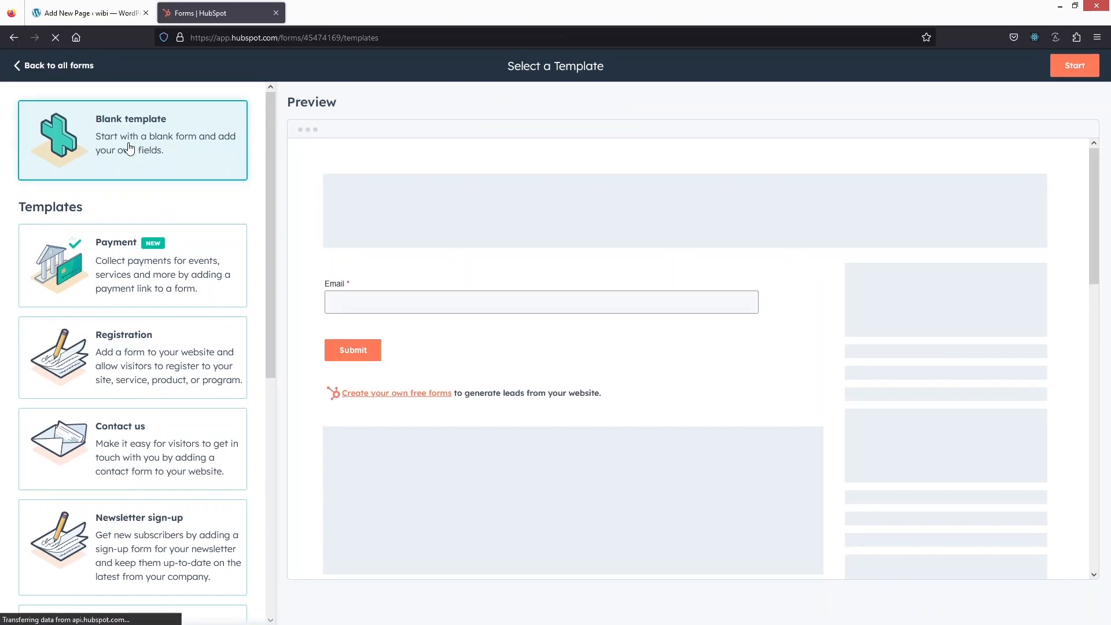
Step: Choose the Contact us template, start the form from it and dismiss the editor's welcome tip
scroll(126, 255, down, 1)
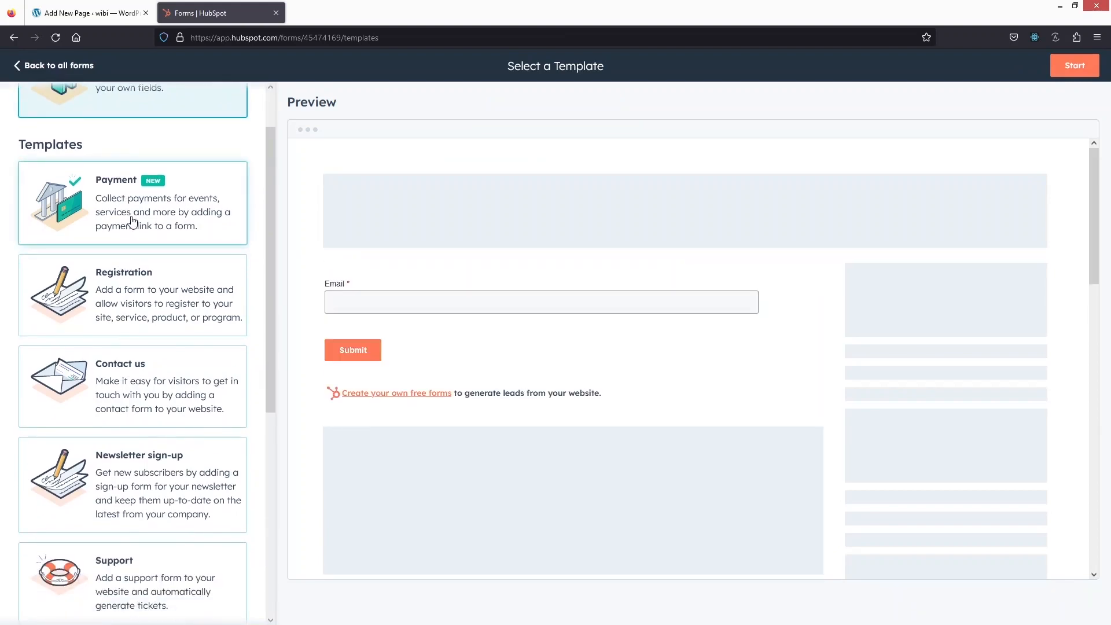
scroll(113, 376, down, 2)
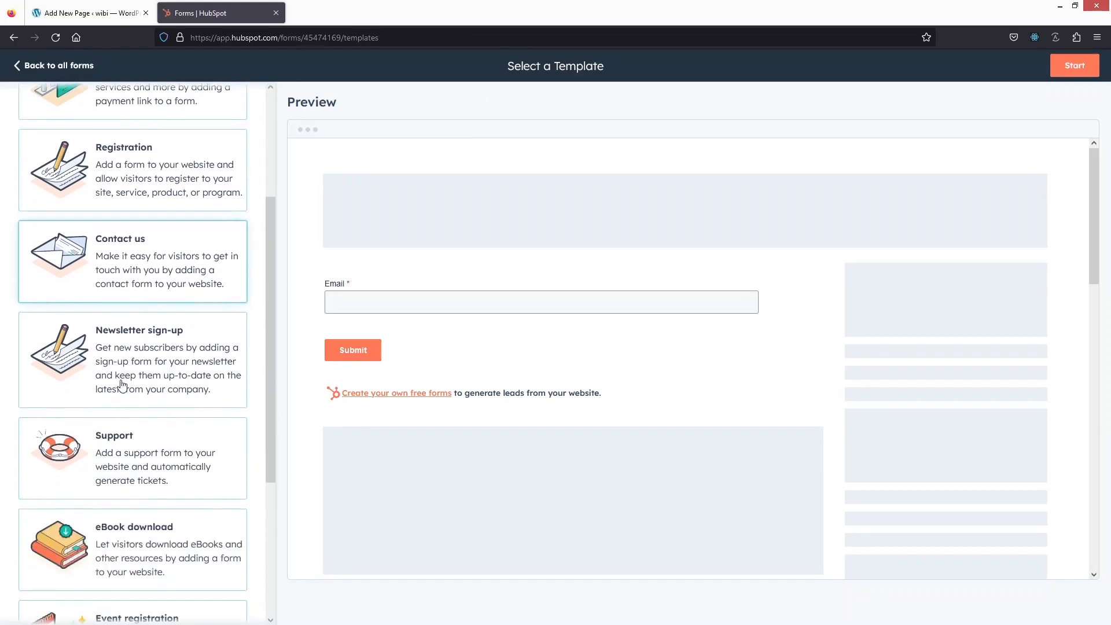
scroll(137, 414, down, 2)
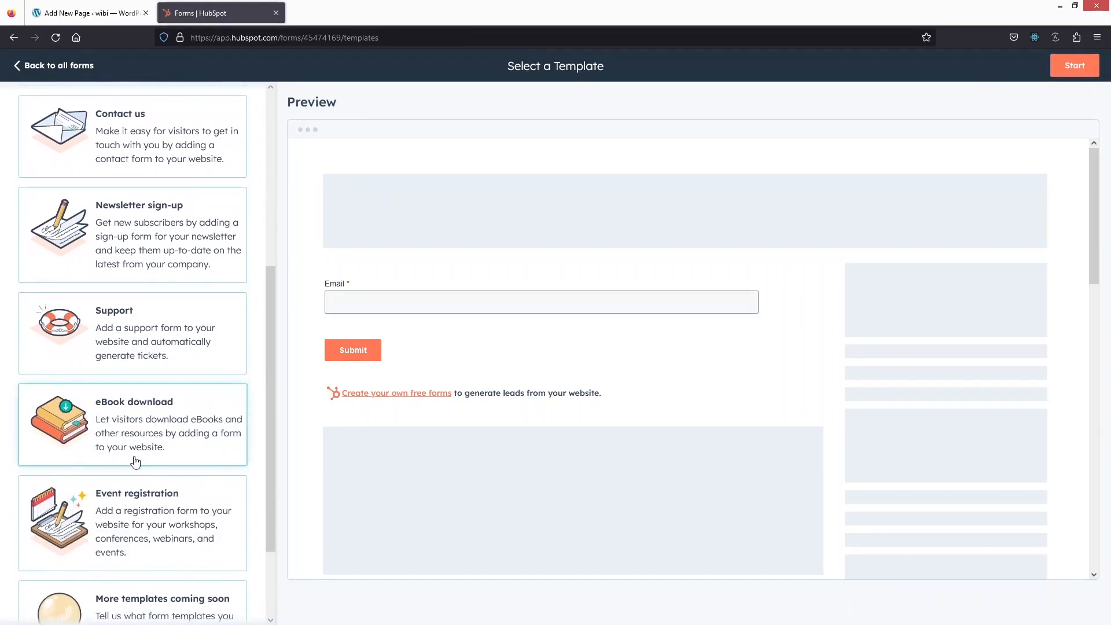
scroll(142, 405, down, 2)
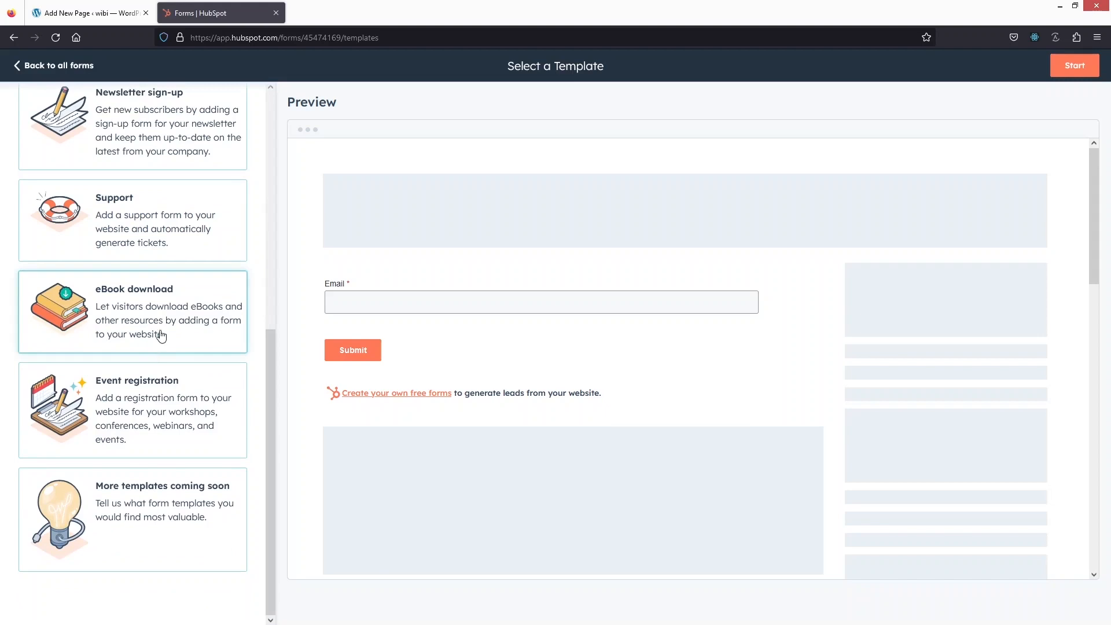
scroll(161, 336, up, 3)
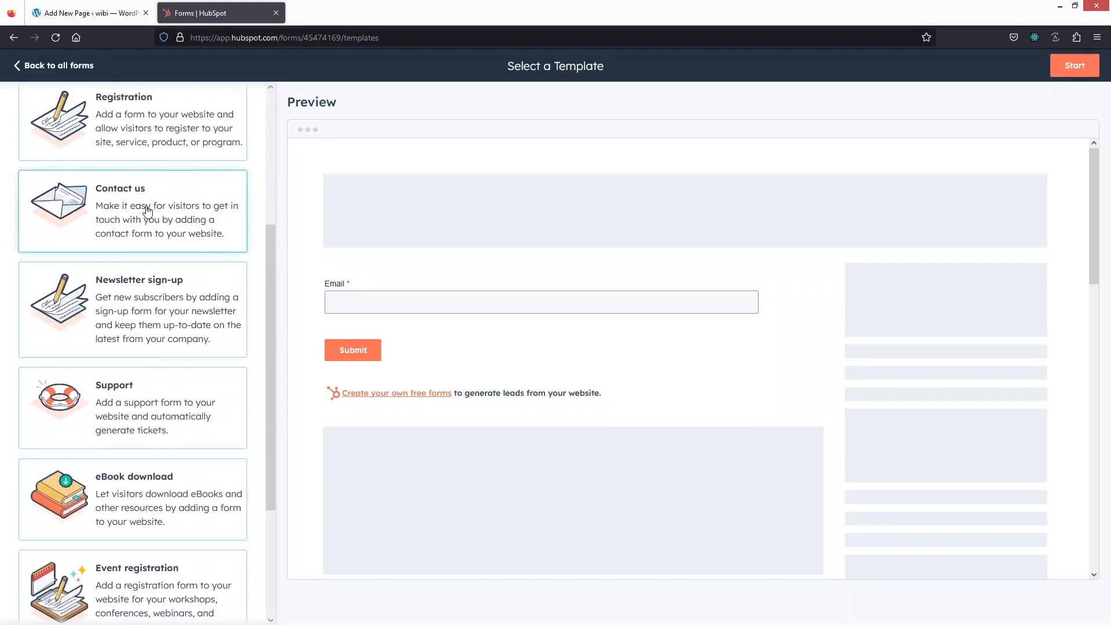
click(147, 211)
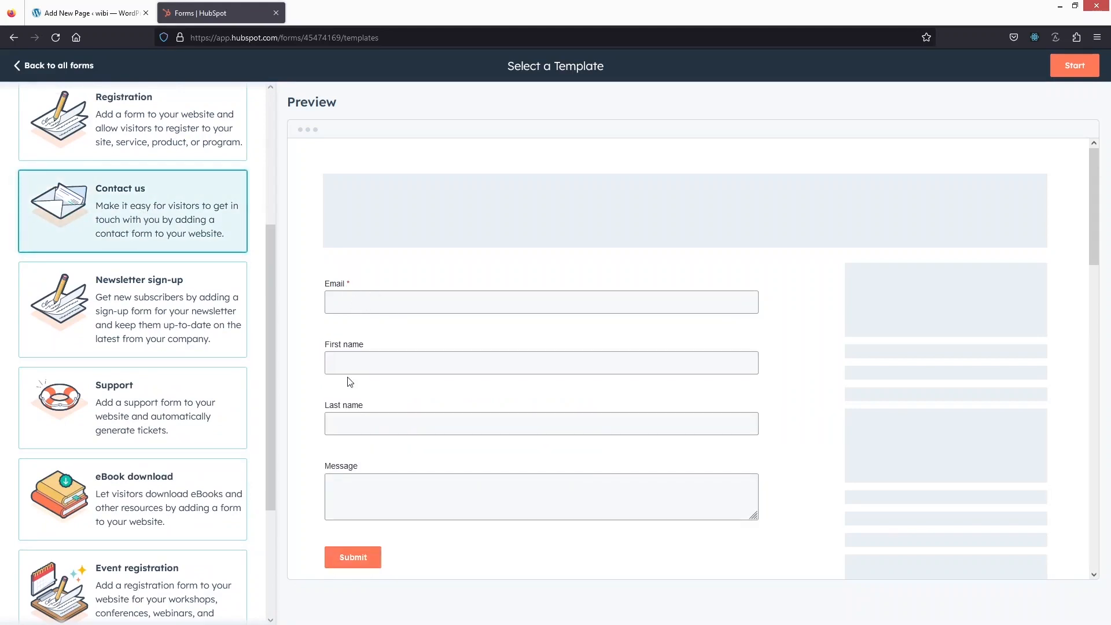
click(1075, 66)
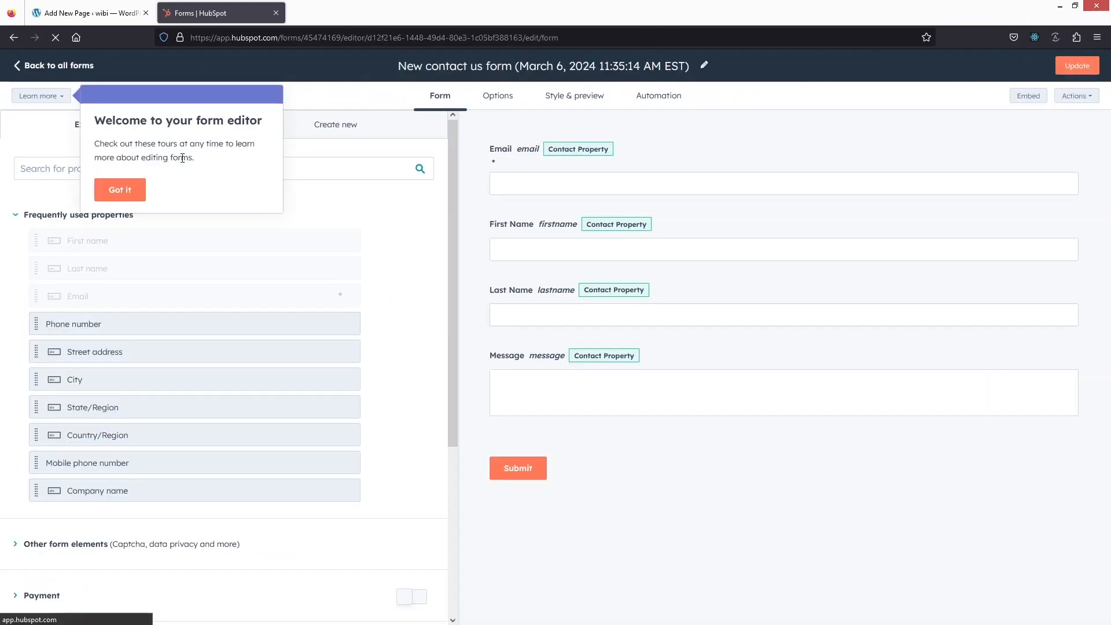
click(138, 191)
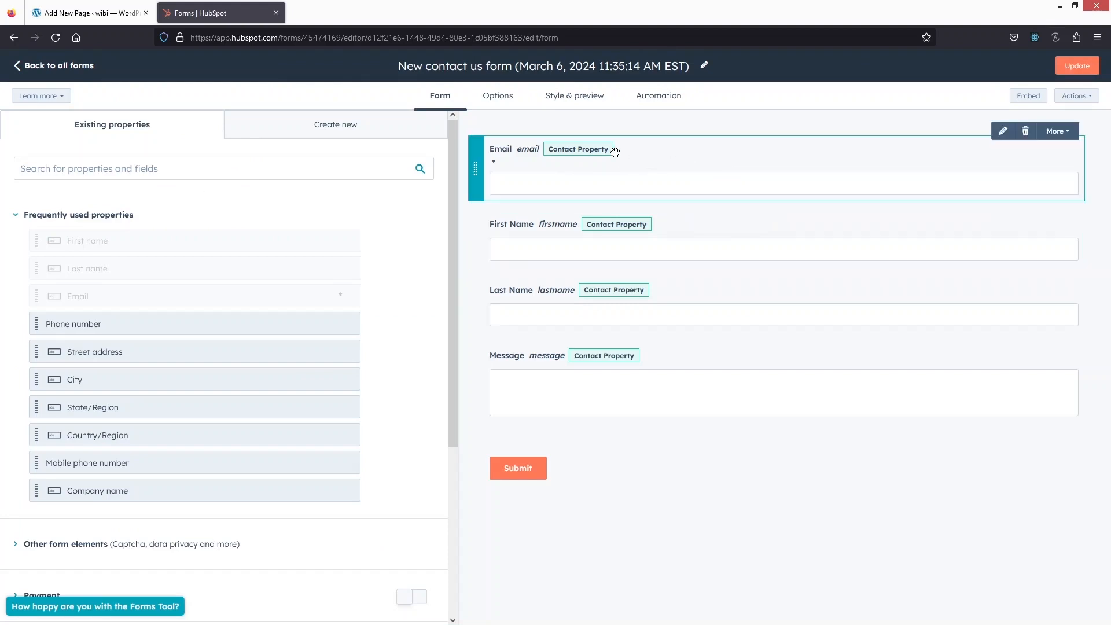
Step: Set the Email field's placeholder text to "Enter your email" and finish editing the field
click(512, 153)
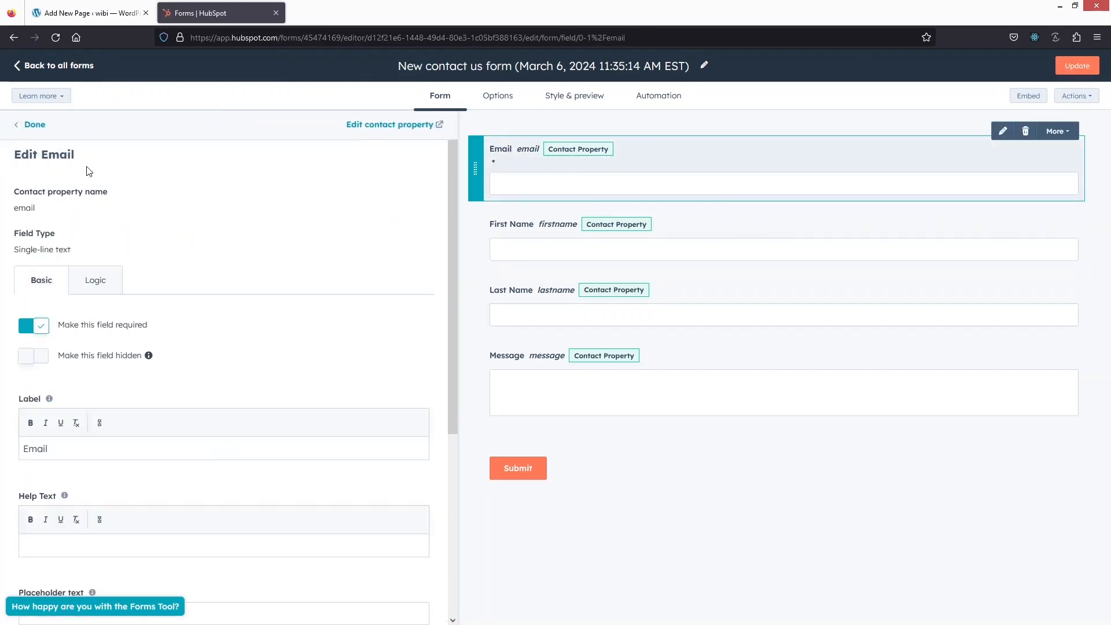
scroll(207, 240, down, 2)
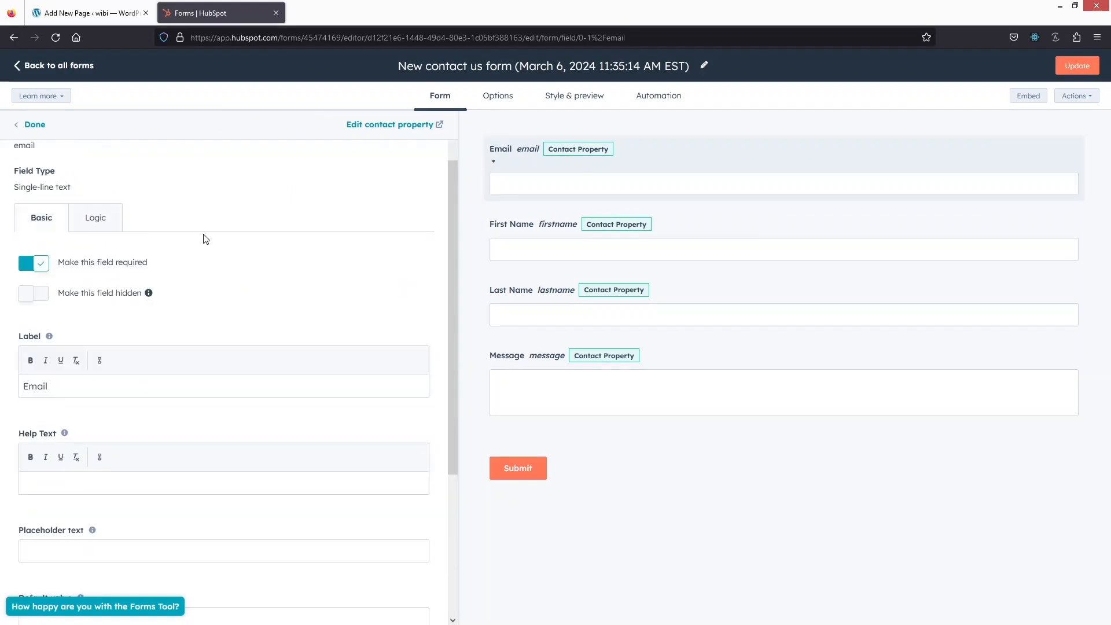
click(94, 220)
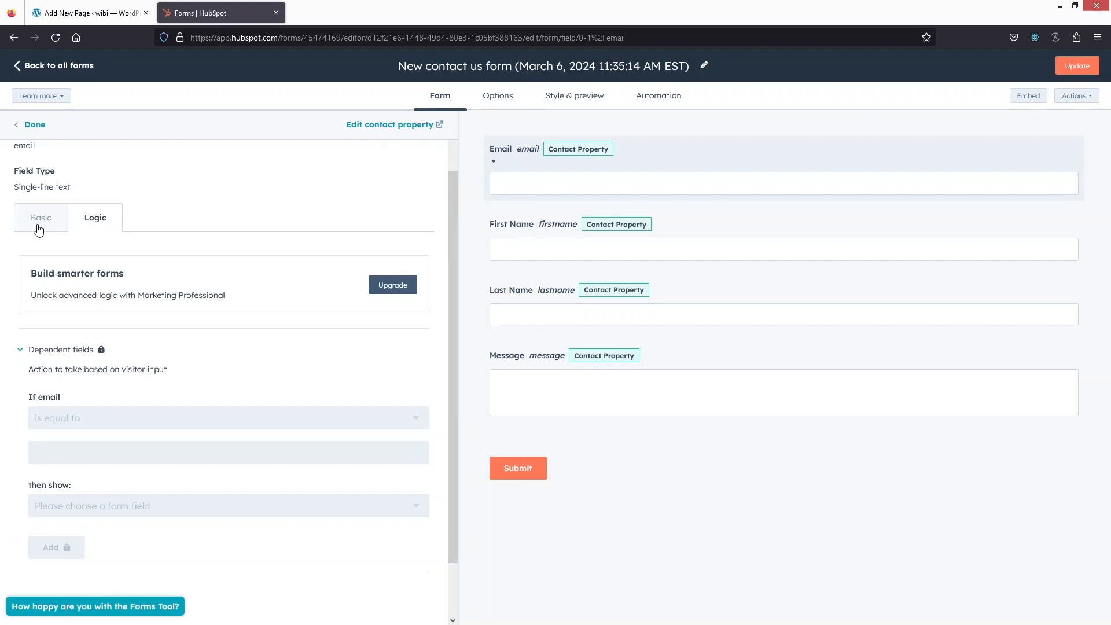
click(38, 231)
scroll(67, 254, down, 2)
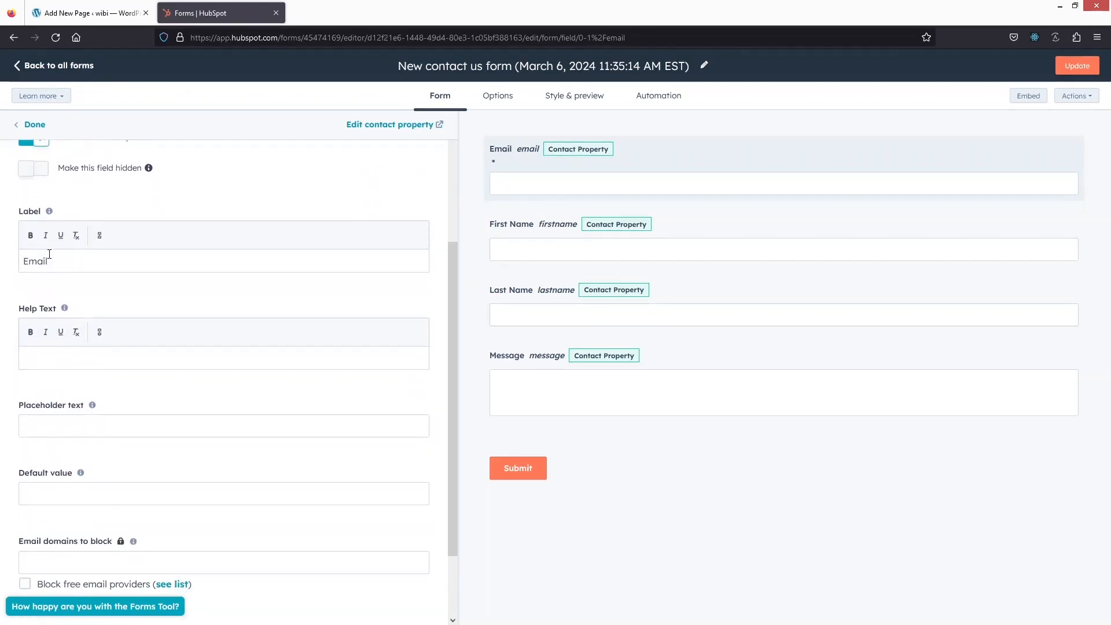
scroll(50, 258, down, 2)
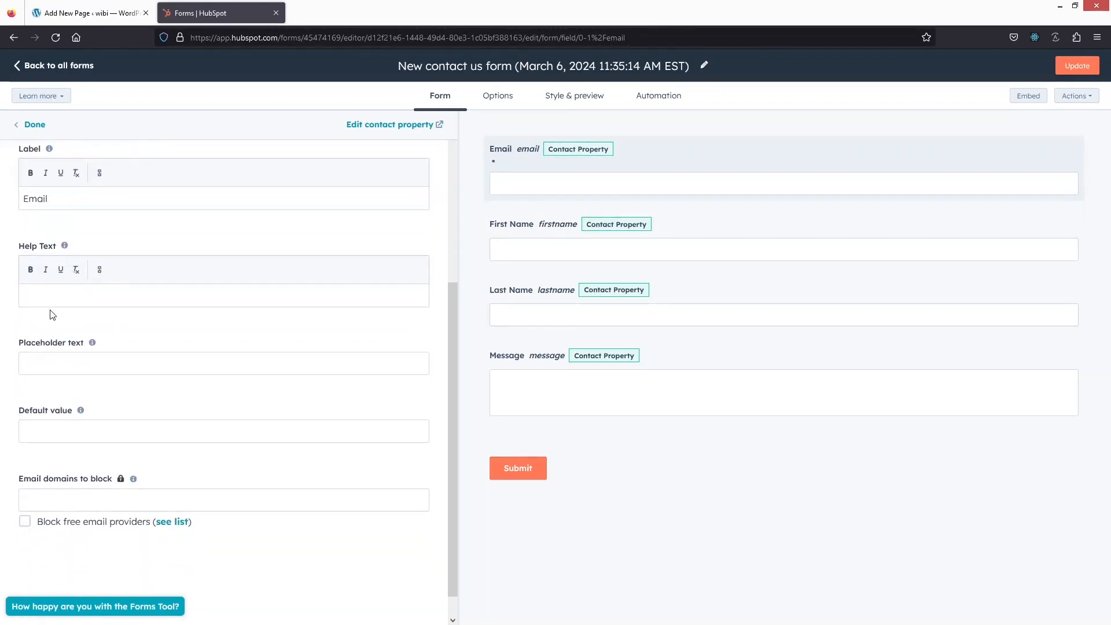
scroll(51, 316, down, 1)
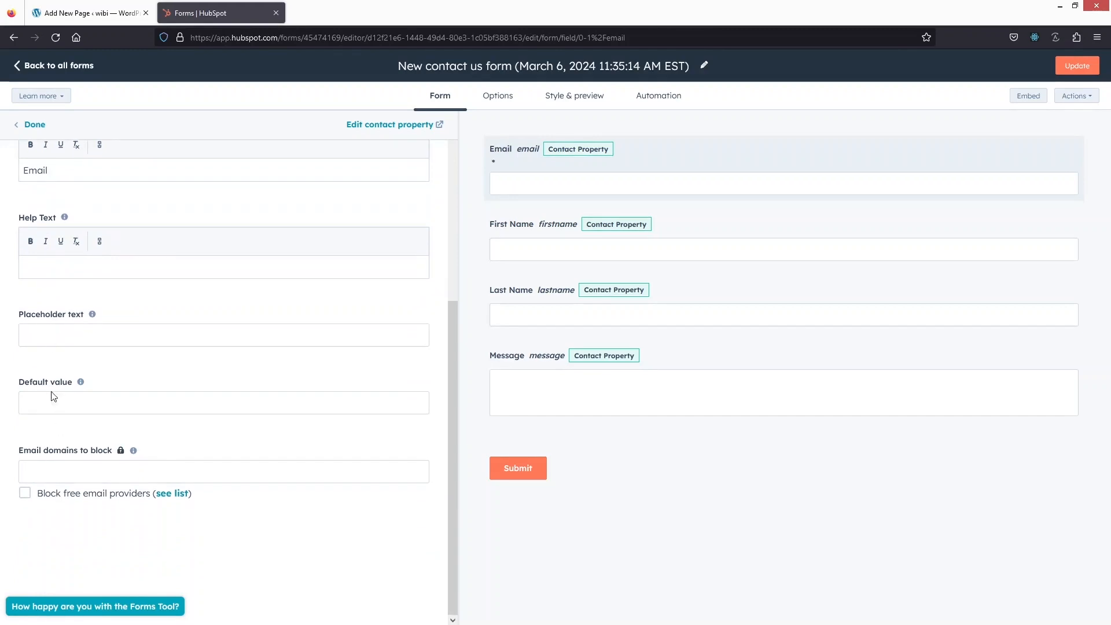
scroll(62, 385, up, 4)
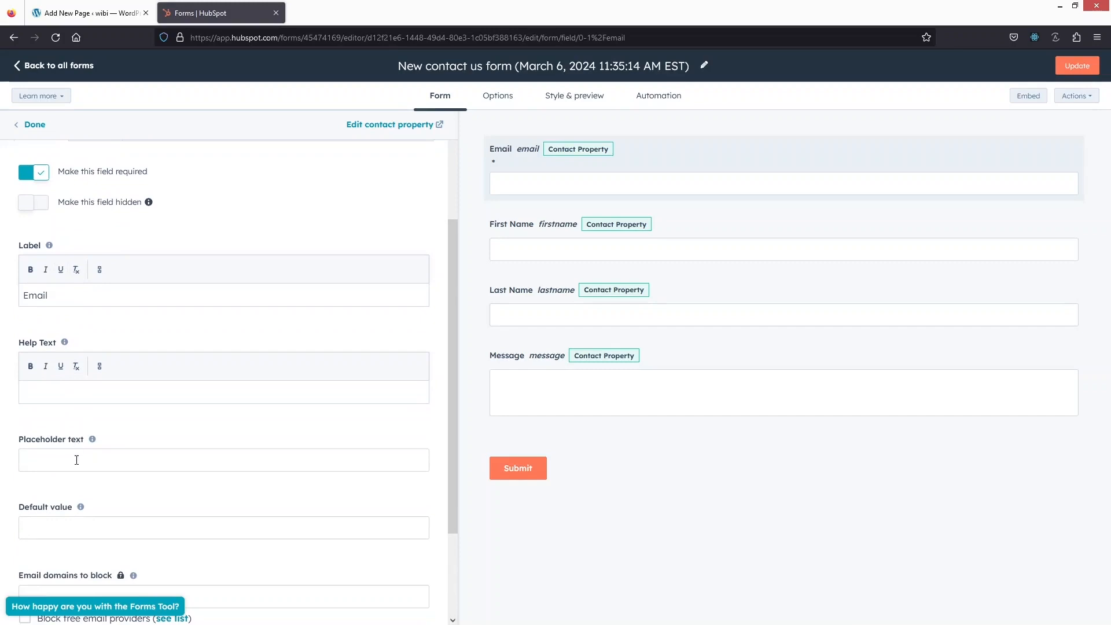
click(76, 459)
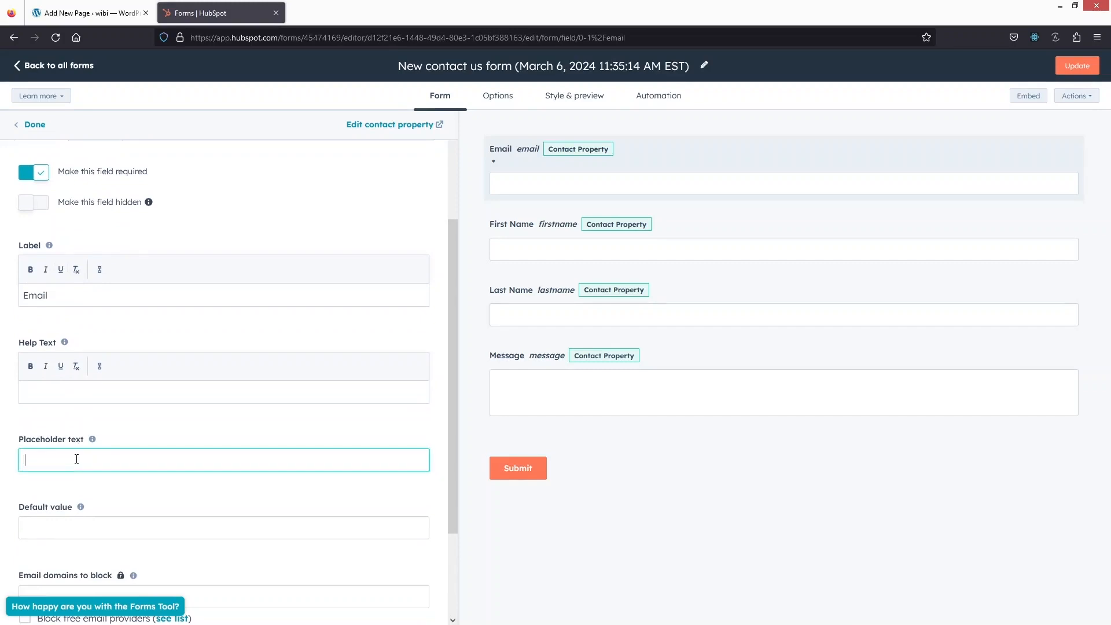
text(Enter your email)
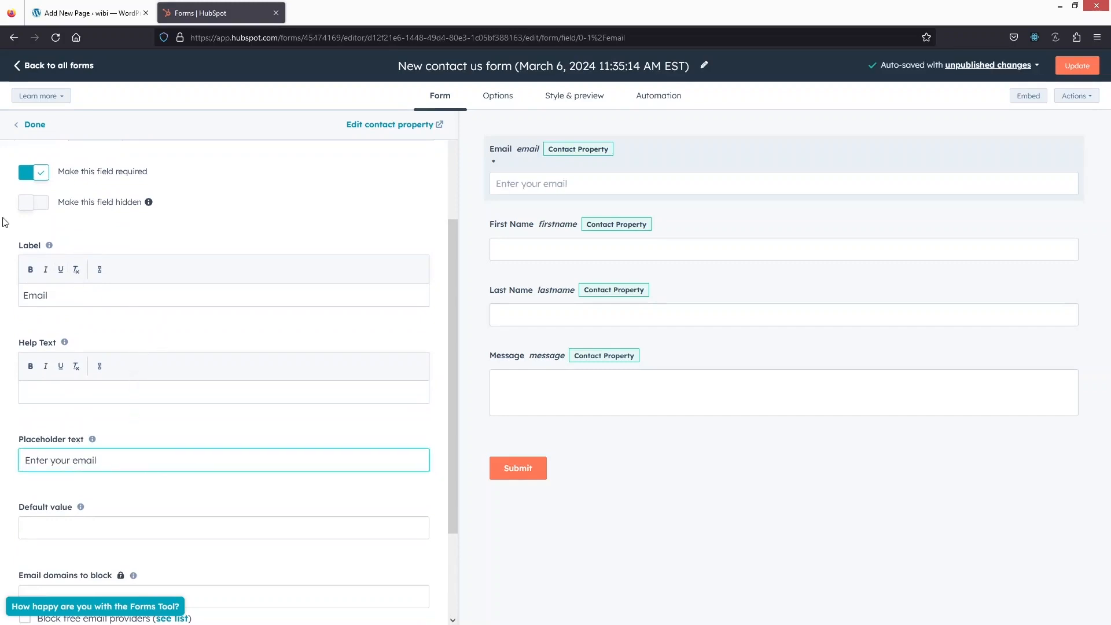
click(25, 128)
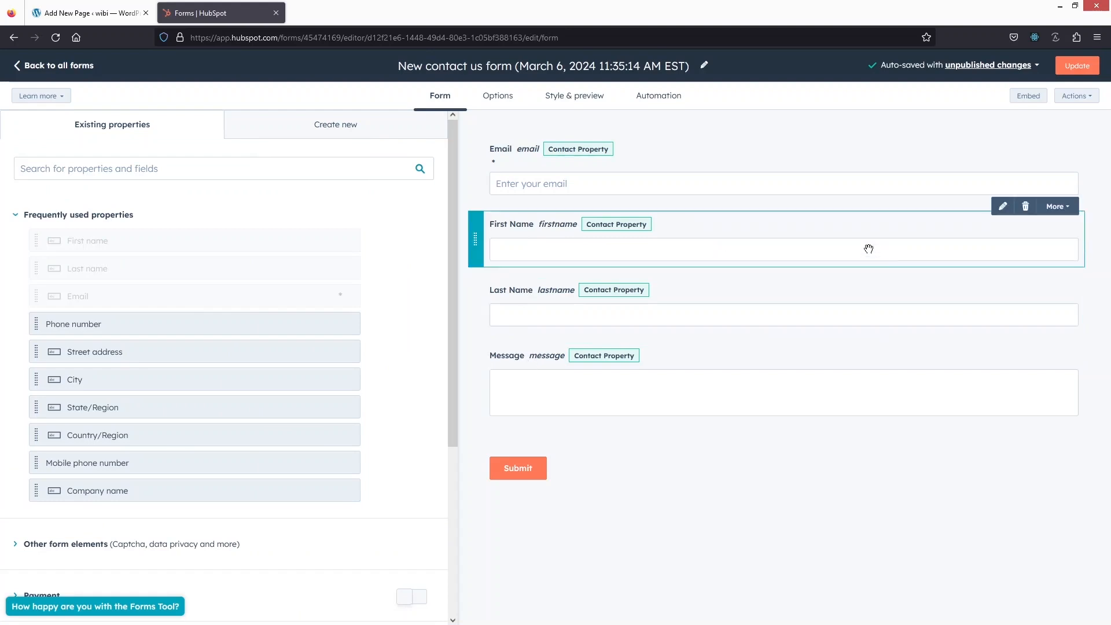
Step: Delete the Message field from the form and add the Mobile phone number field below Last Name
click(1067, 209)
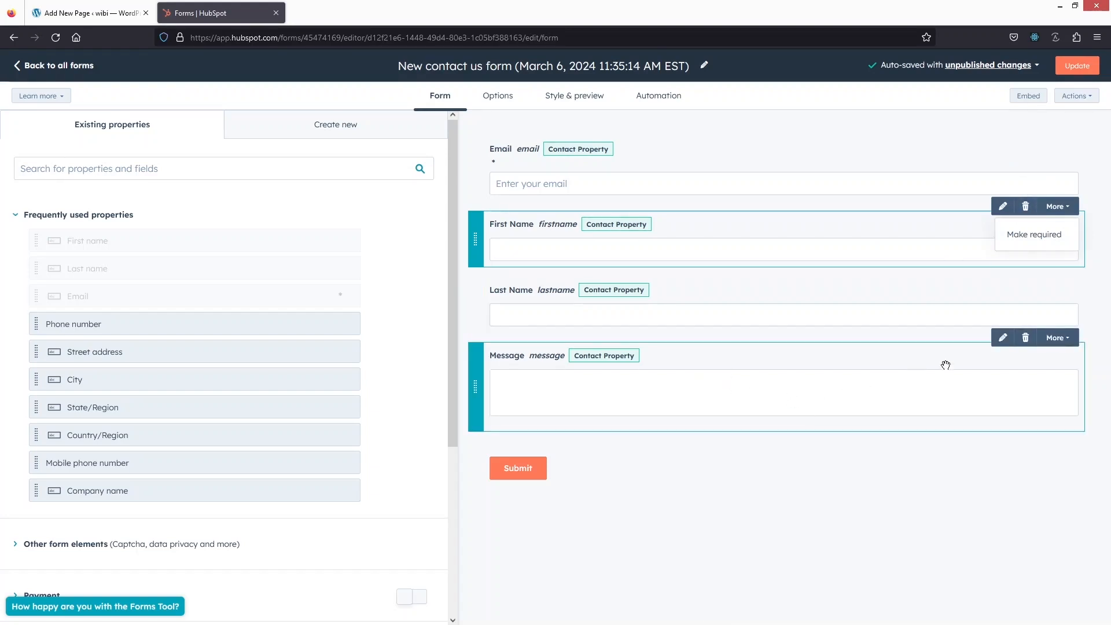
click(1026, 339)
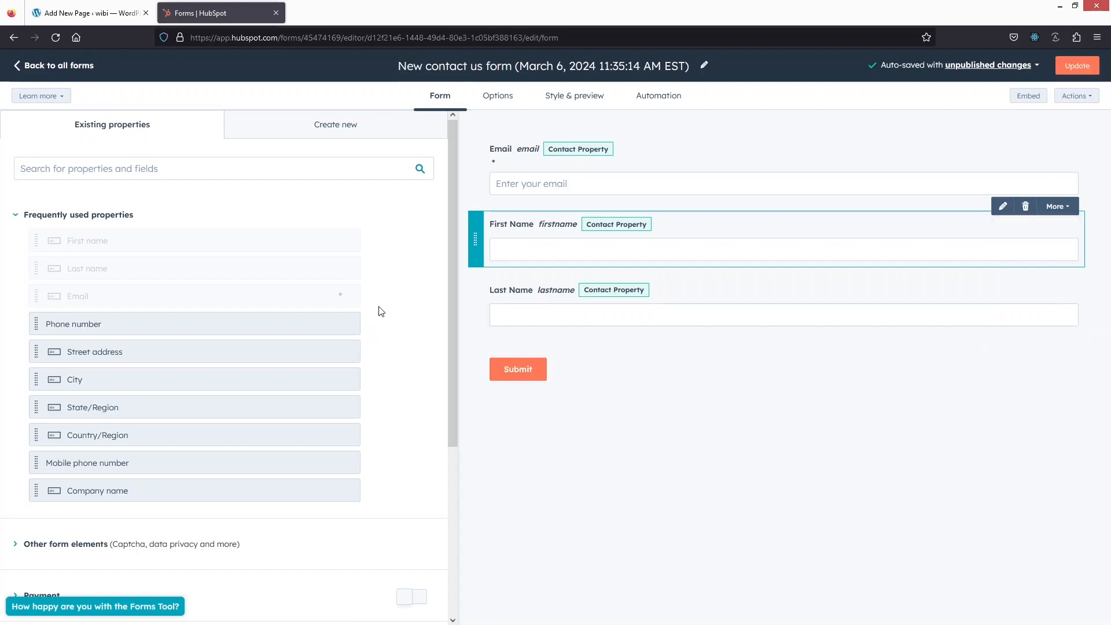
scroll(380, 311, down, 2)
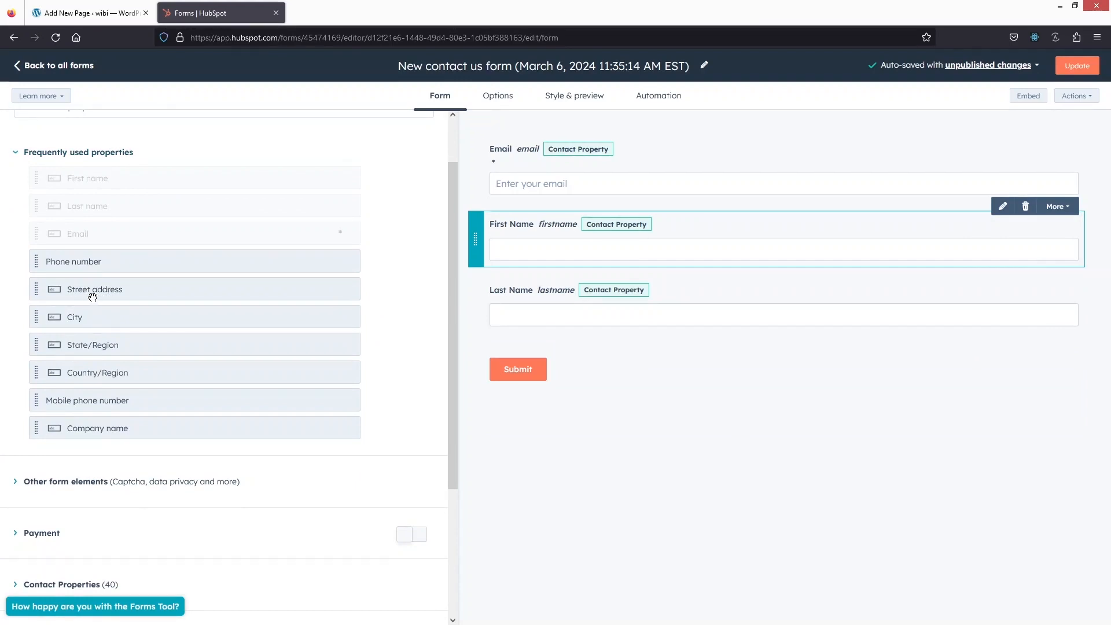
scroll(85, 345, down, 2)
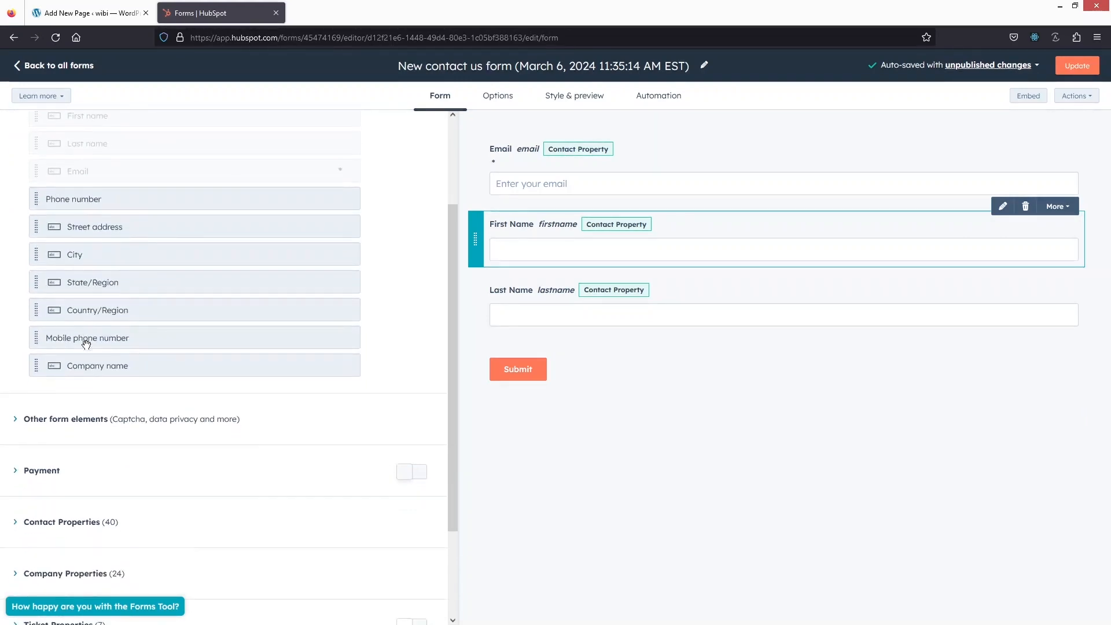
scroll(86, 345, up, 2)
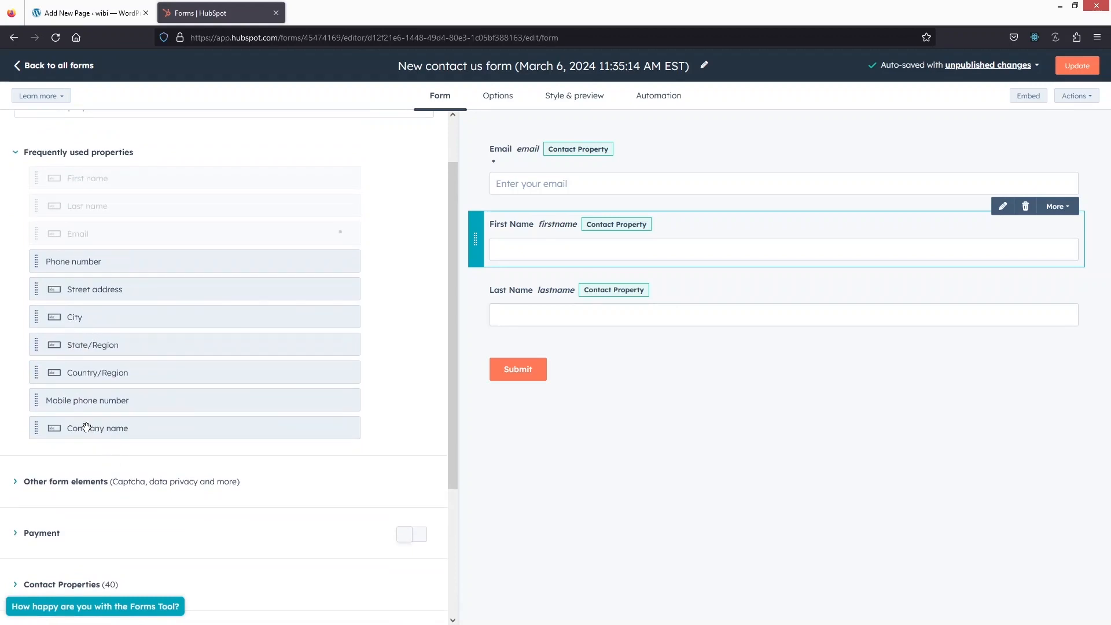
drag(67, 400, 603, 328)
Step: Examine the captcha and data privacy settings under Other form elements and the available fields under Contact Properties
scroll(148, 389, down, 4)
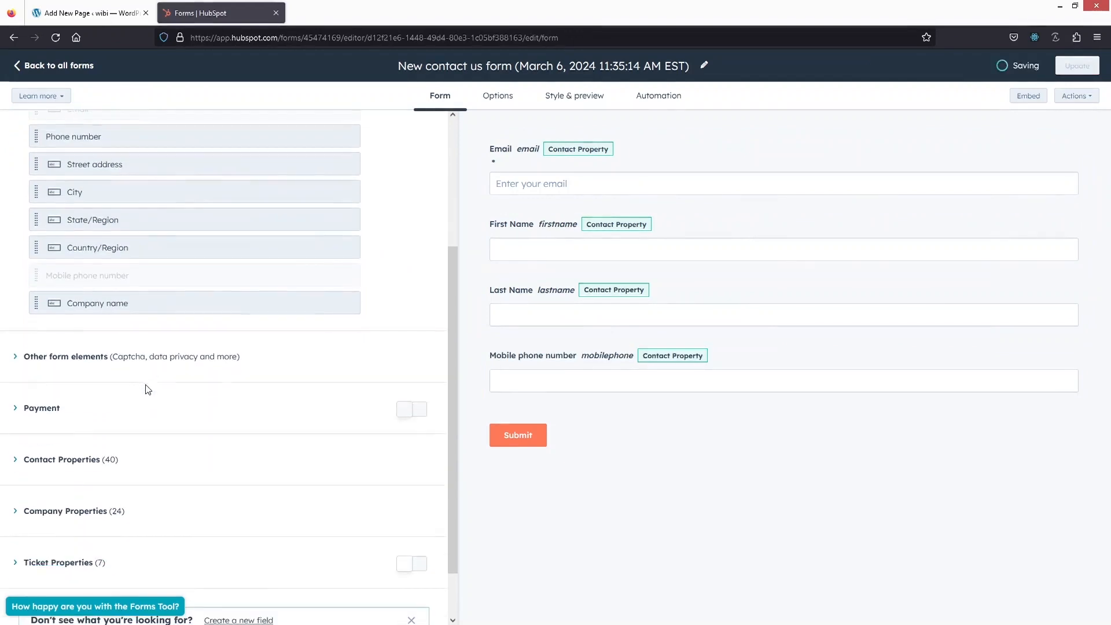
scroll(148, 390, down, 2)
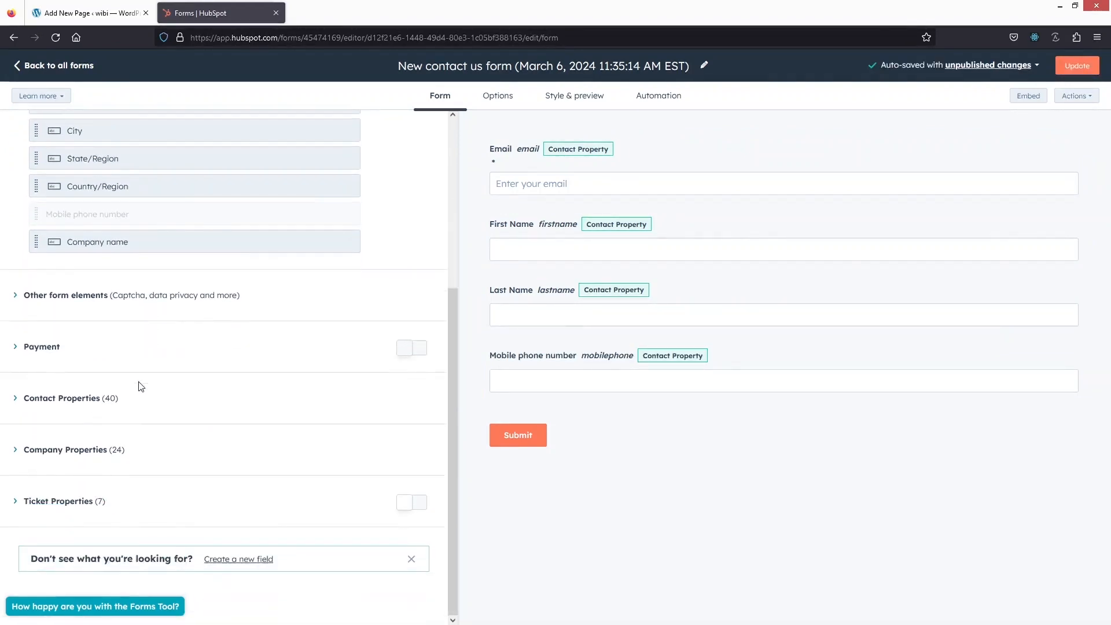
click(16, 297)
scroll(272, 330, down, 2)
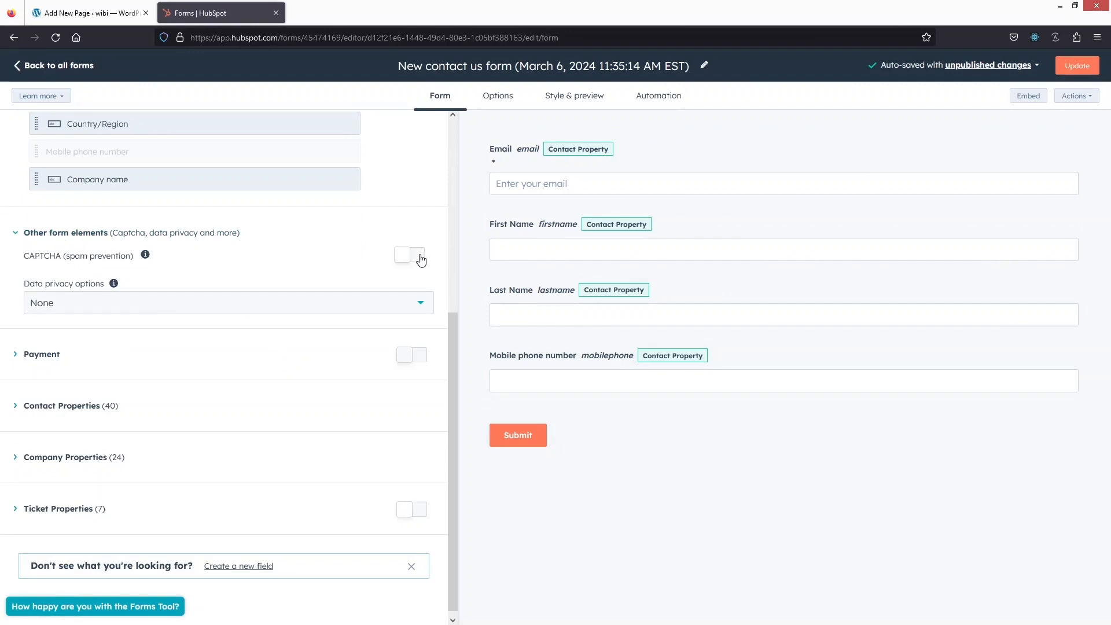
scroll(87, 324, down, 1)
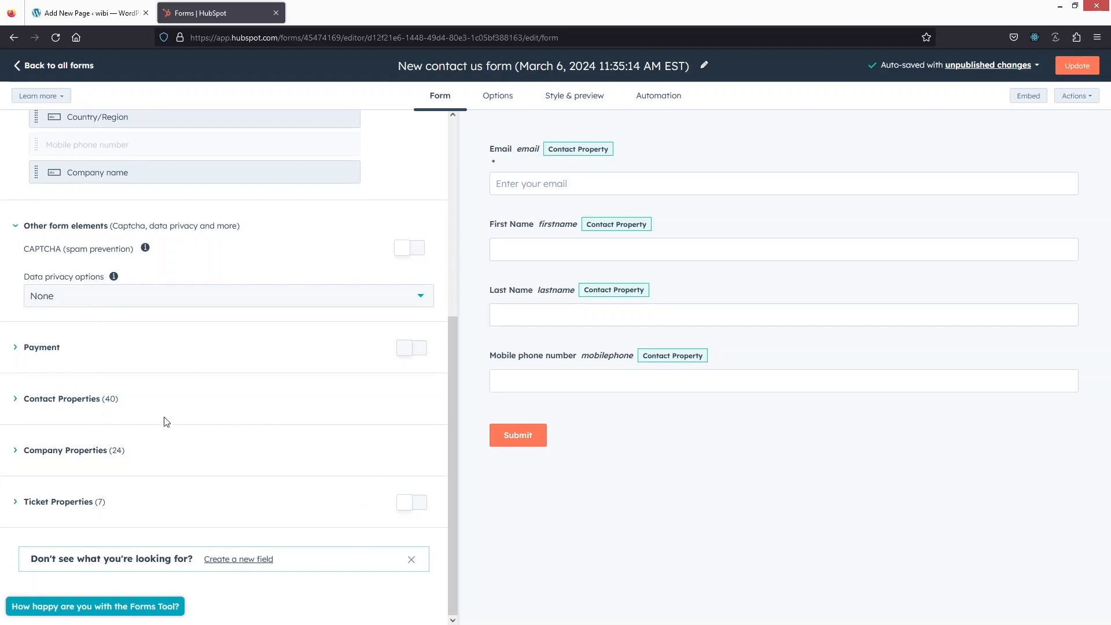
click(26, 399)
scroll(119, 399, down, 4)
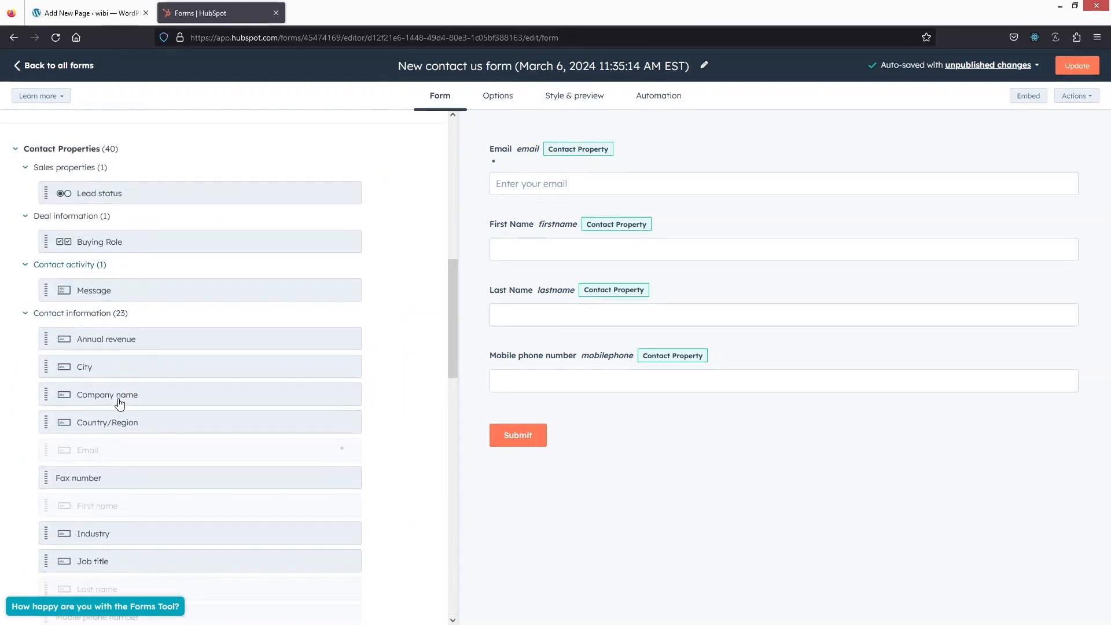
scroll(123, 362, down, 2)
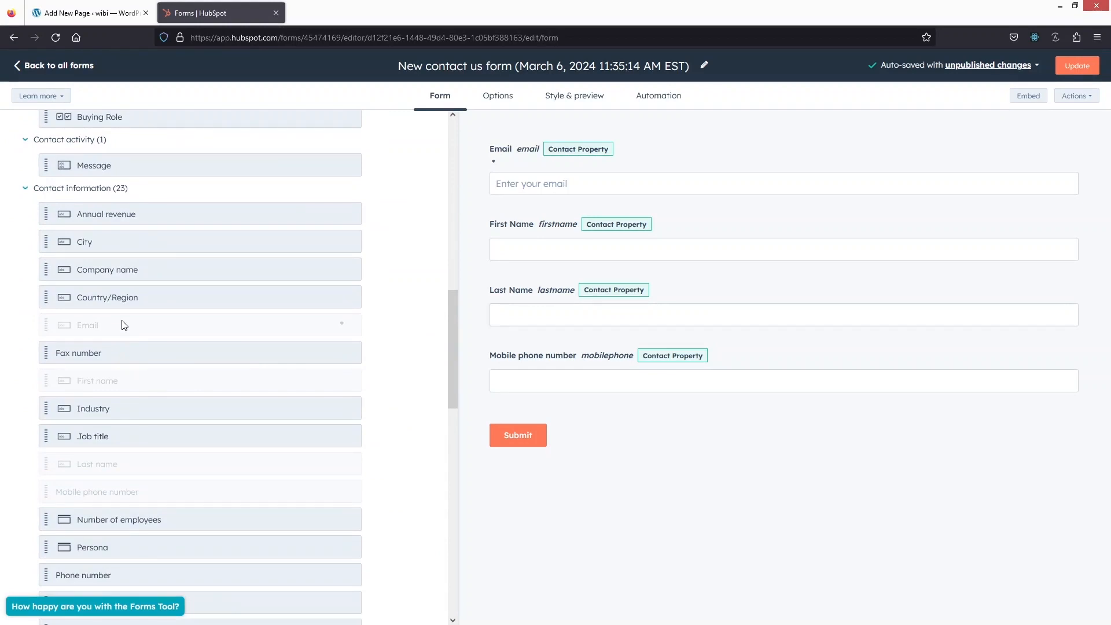
scroll(123, 323, down, 10)
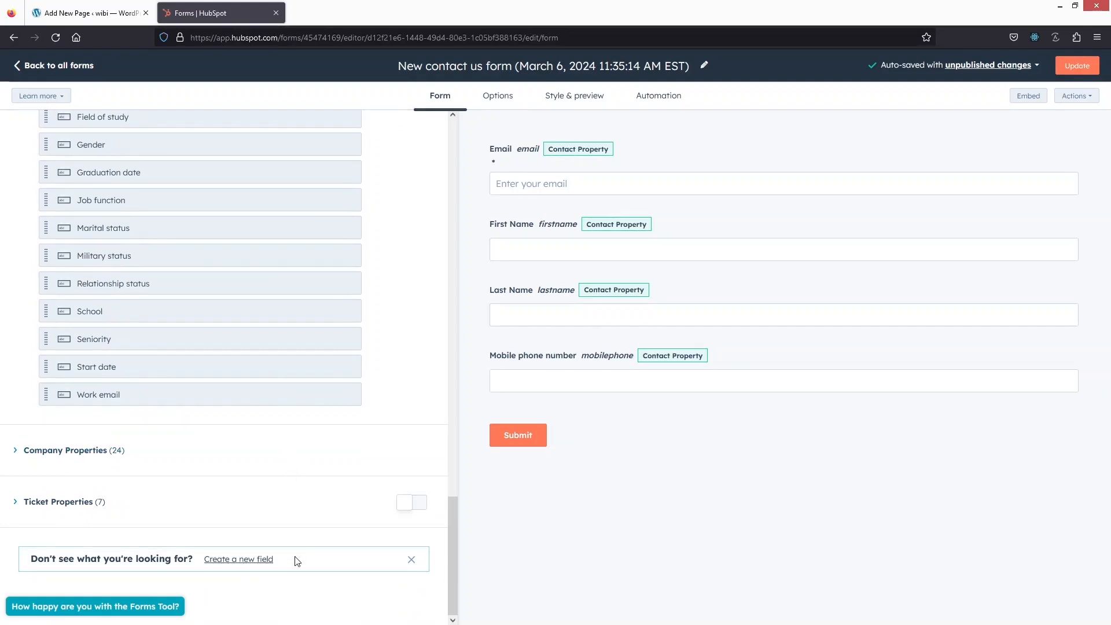
Step: Create a new single-line text contact property labelled "Qualification" in the Contact information group and add it below Mobile phone number
click(241, 560)
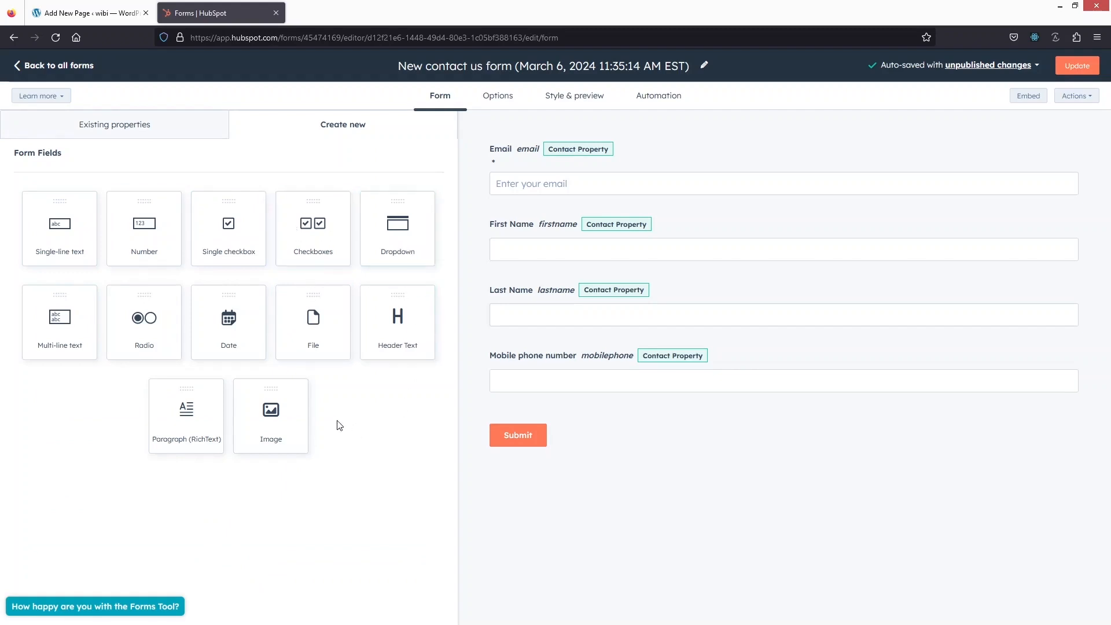
click(48, 232)
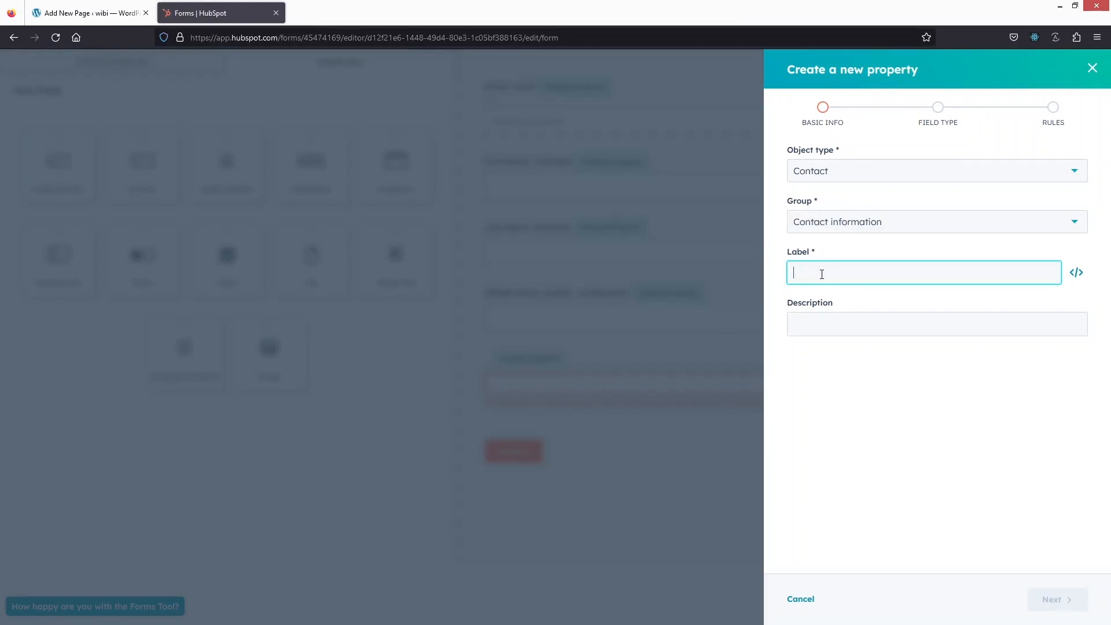
text(Qualification)
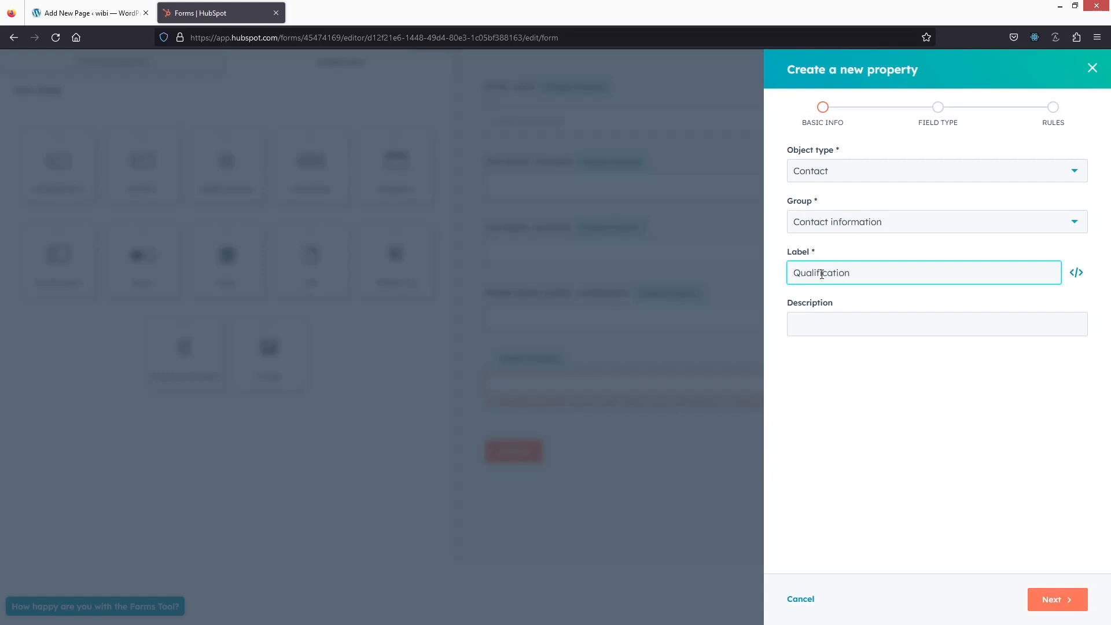
click(840, 334)
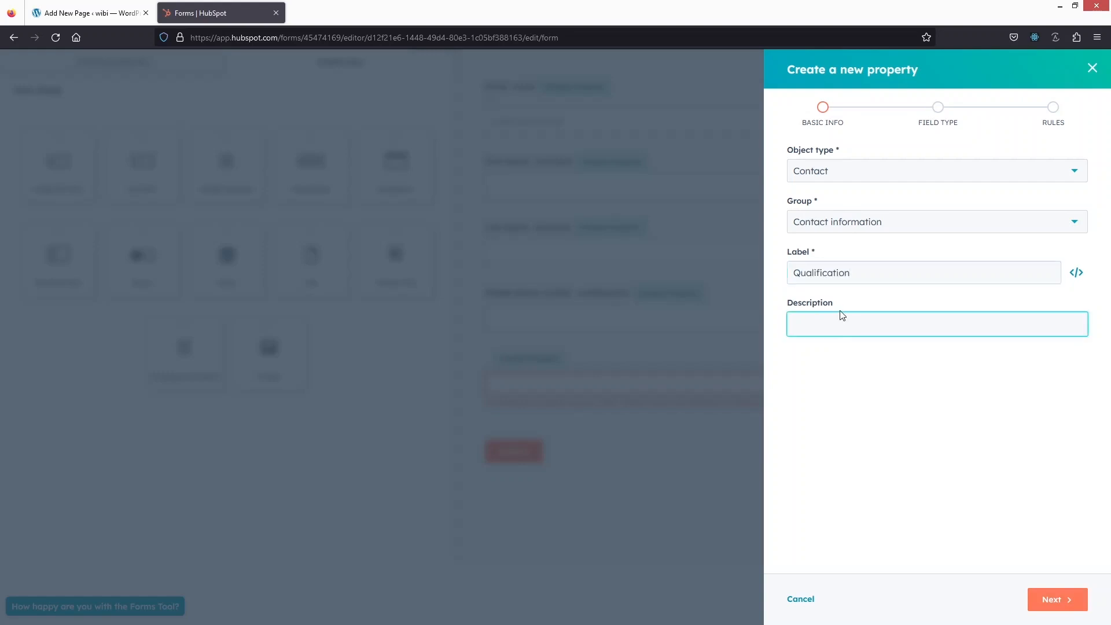
click(1069, 600)
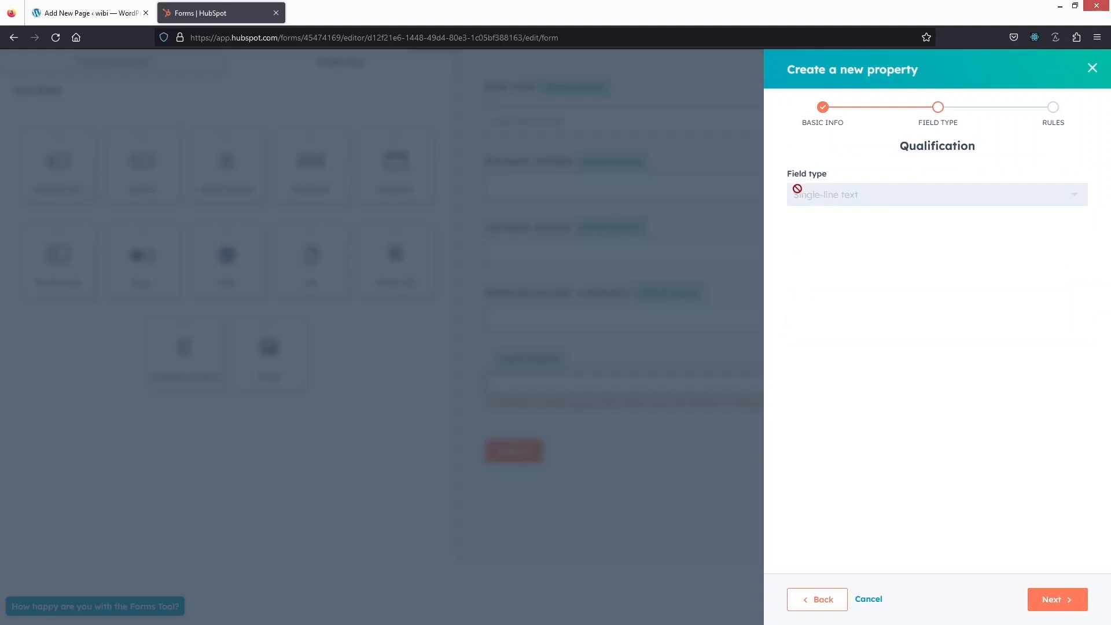
click(1064, 608)
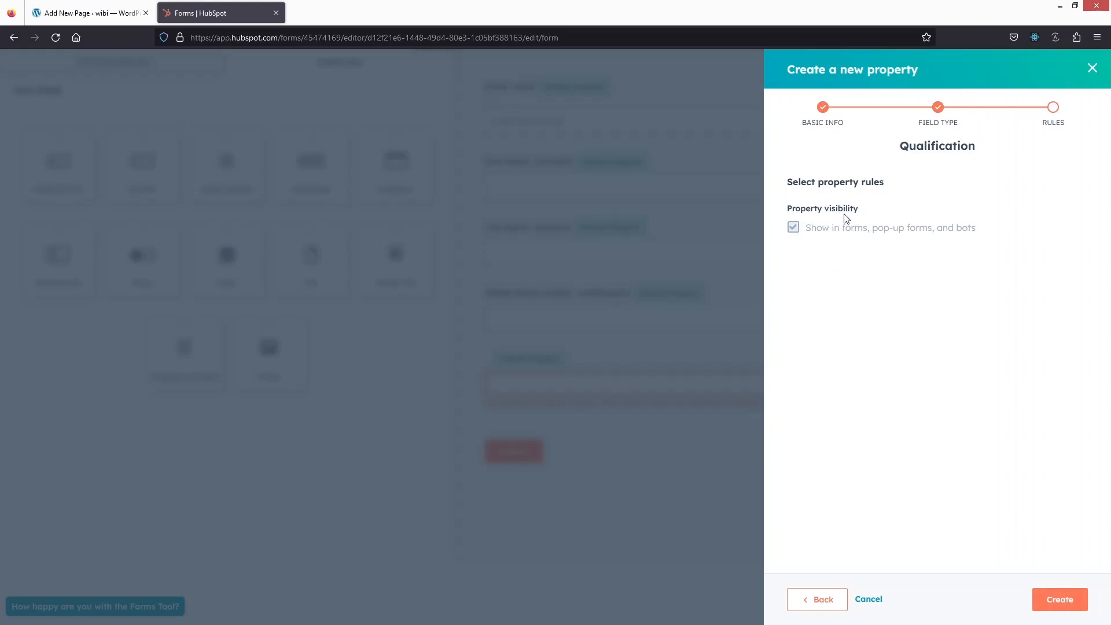
click(1061, 598)
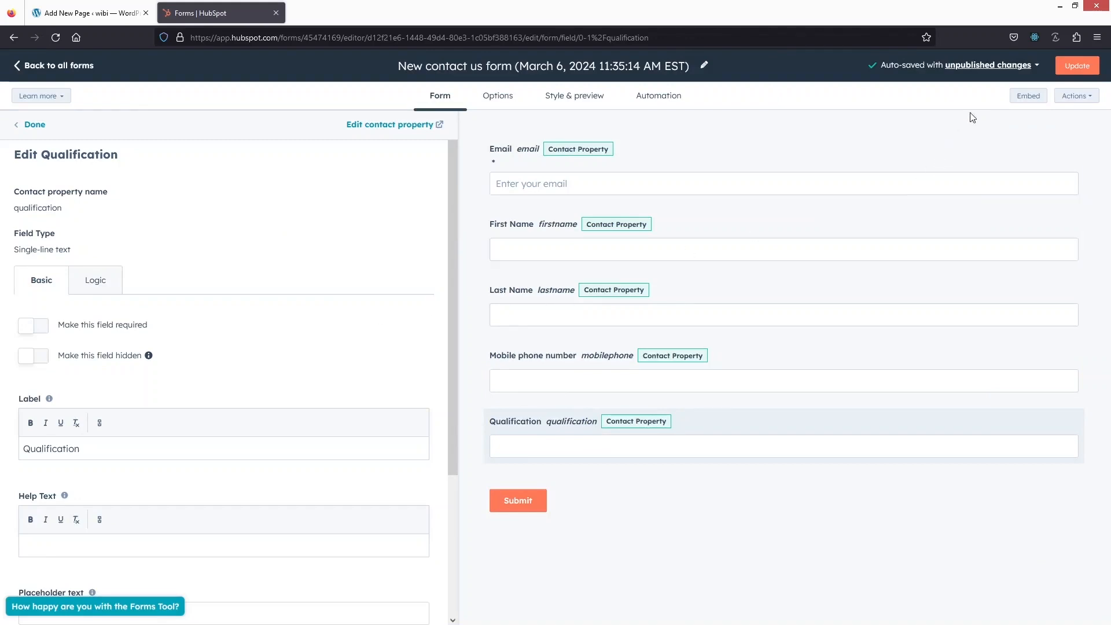
Step: Publish the updated contact form and copy its embed code
click(1068, 70)
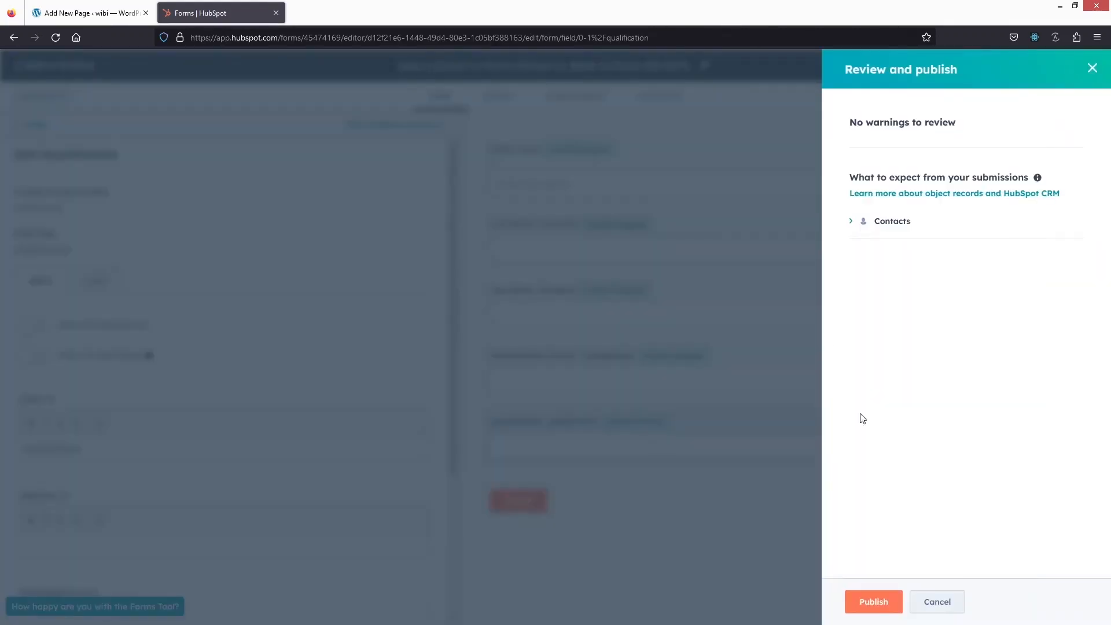
click(869, 606)
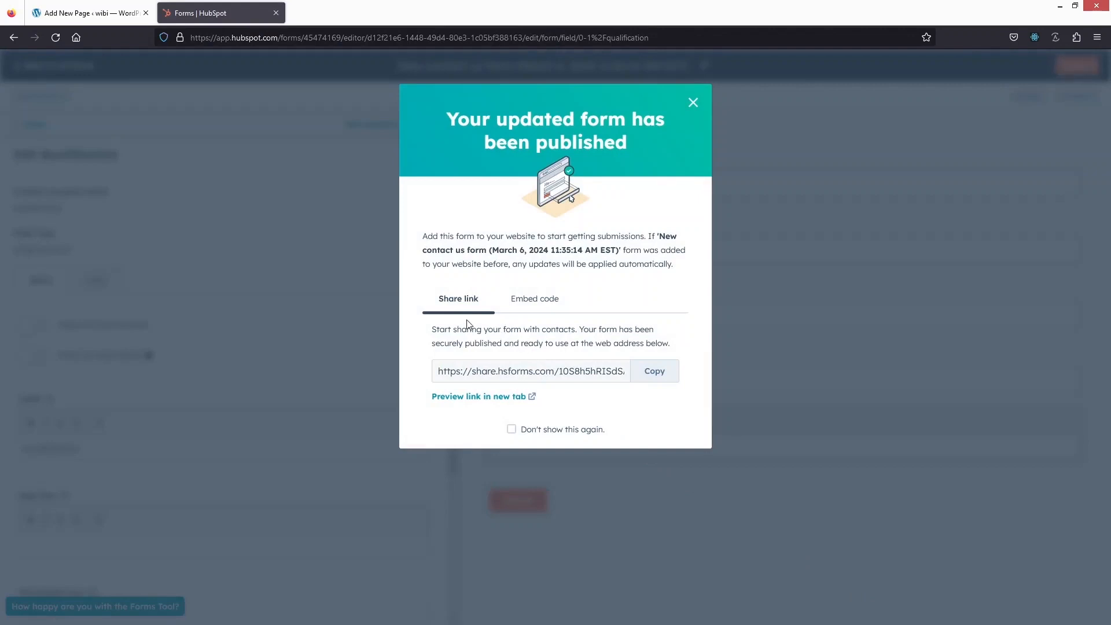
click(546, 305)
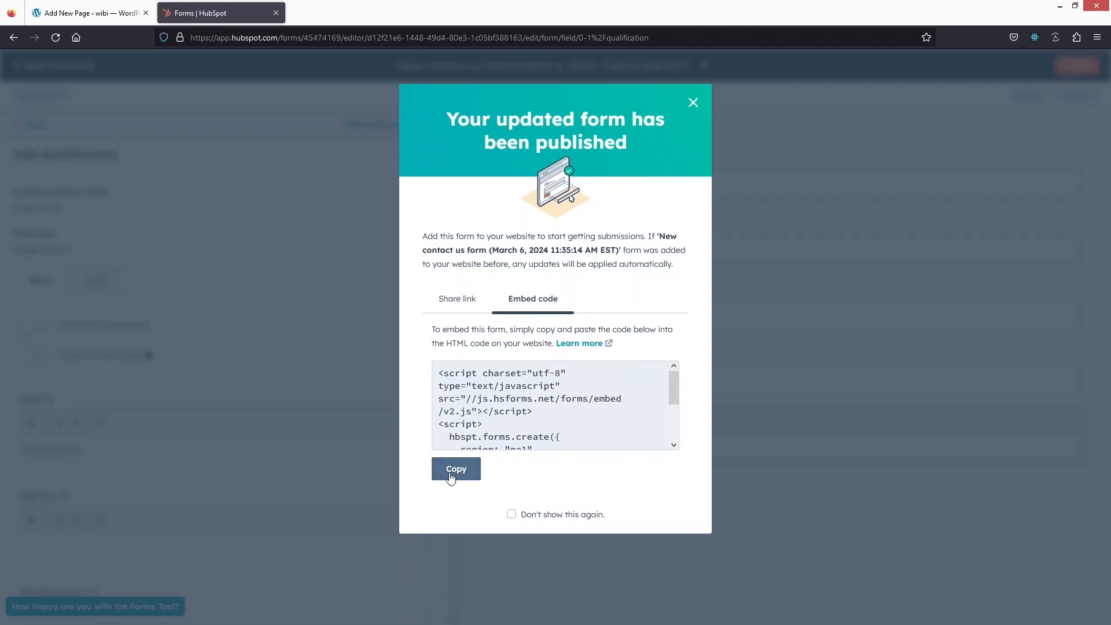
click(456, 470)
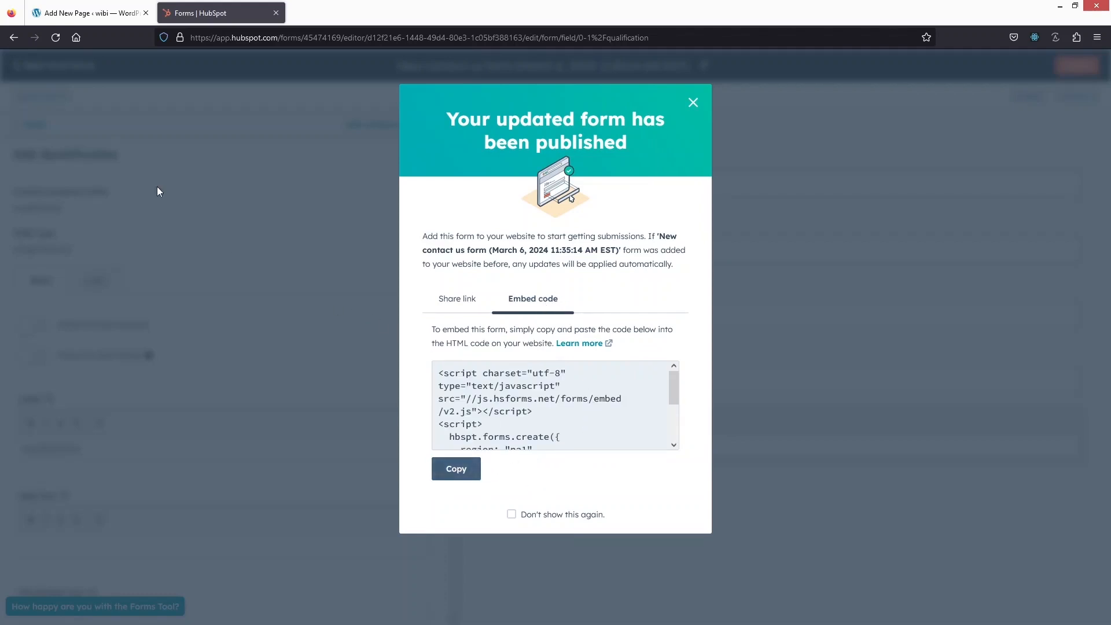
Step: Switch to the WordPress page editor, add a Shortcode block below the "HubSpot Form" title and paste the form's embed code into it
click(86, 18)
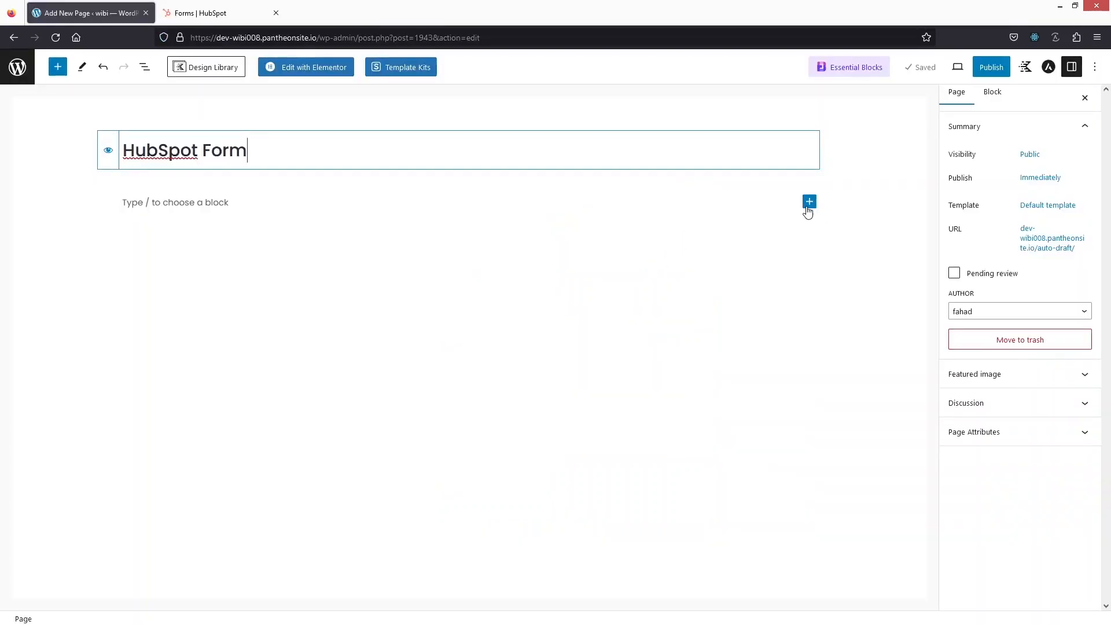
click(810, 204)
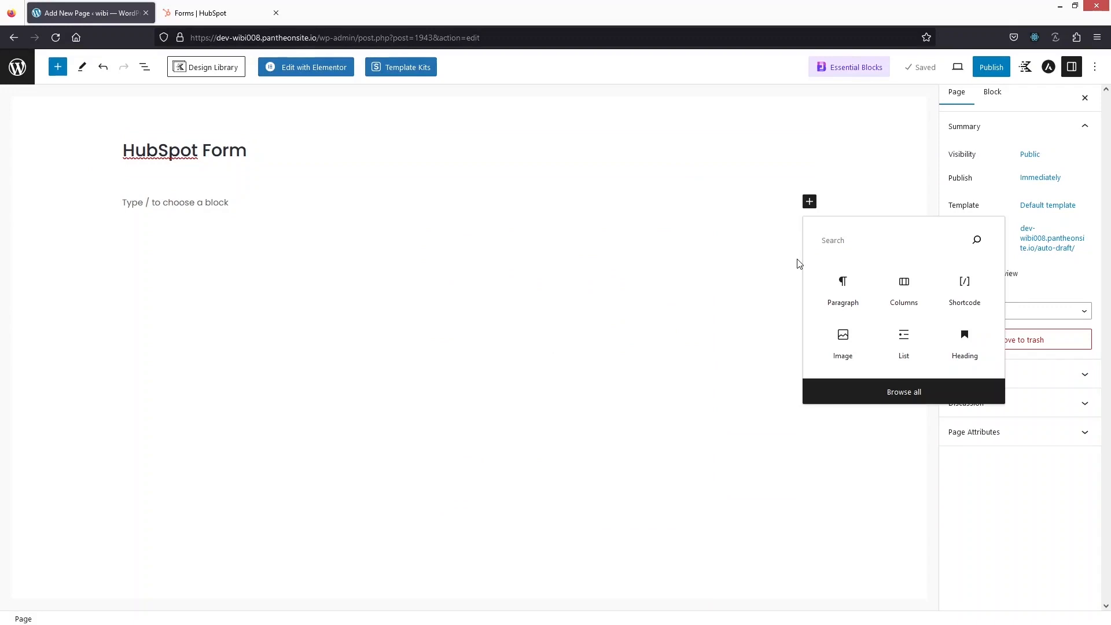
text(short)
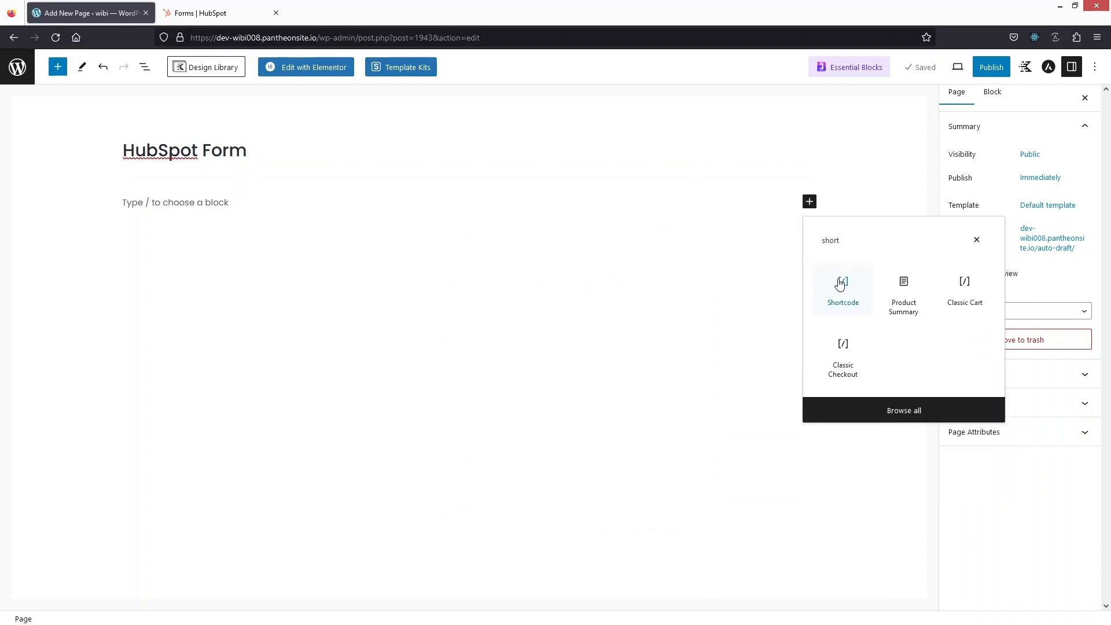
click(844, 286)
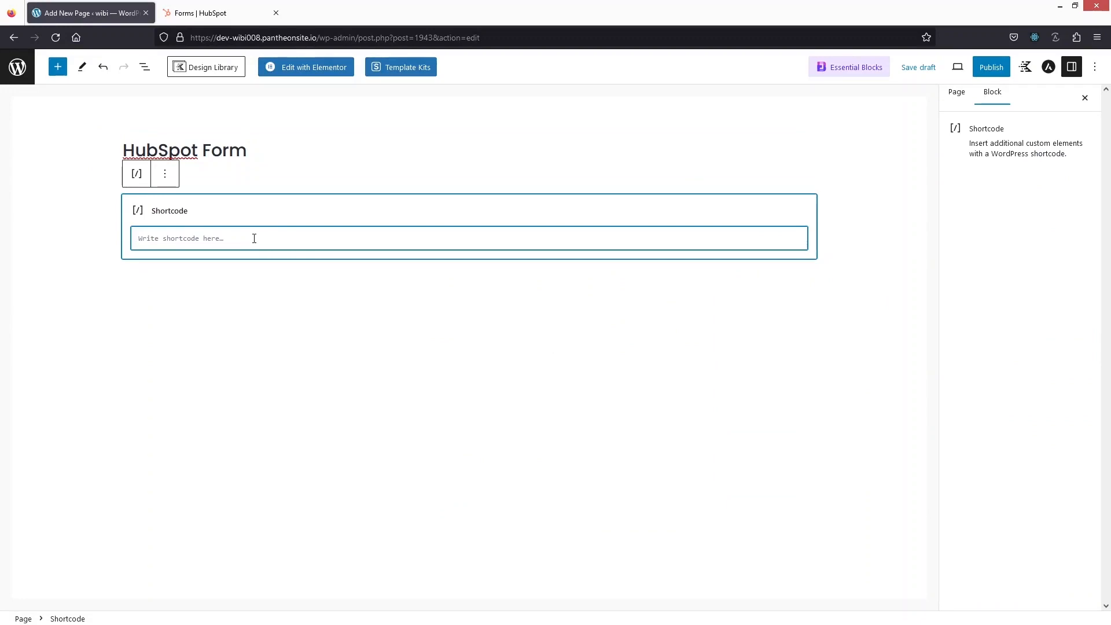
text(<script charset="utf-8" type="text/javascript" src="//js.hsforms.net/forms/embed/v2.js"></script> <script>   hbspt.forms.create({     region: "na1",     portalId: "45474169",     formId: "d12f21e6-1448-49d4-80e3-1c05bf388163"   }); </script>)
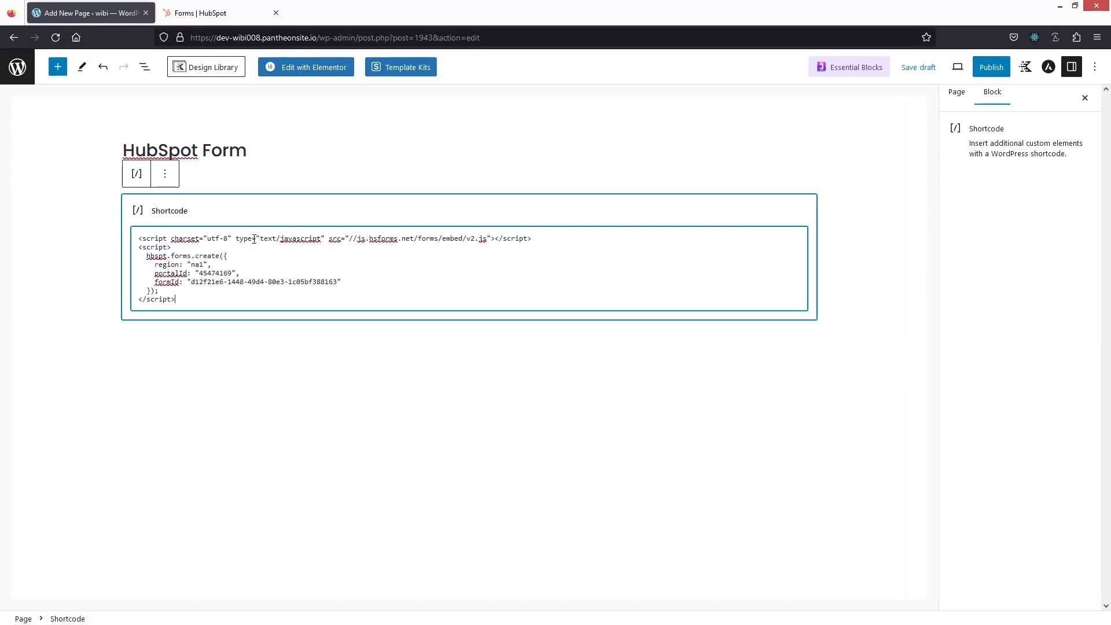
Step: Publish the "HubSpot Form" page and view it live on the site
click(997, 72)
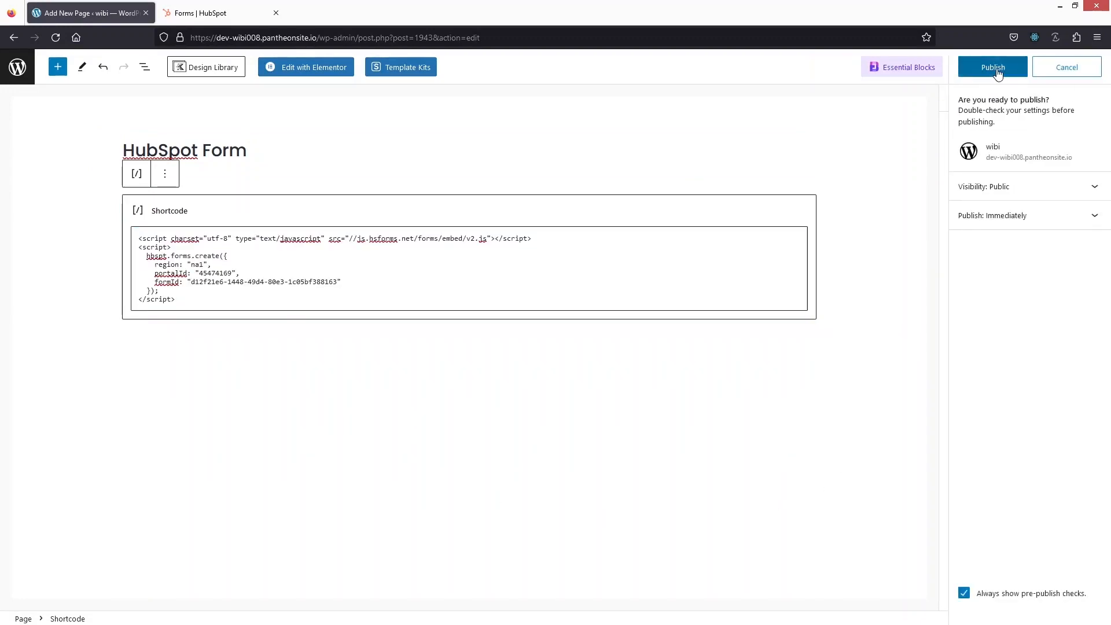
click(994, 75)
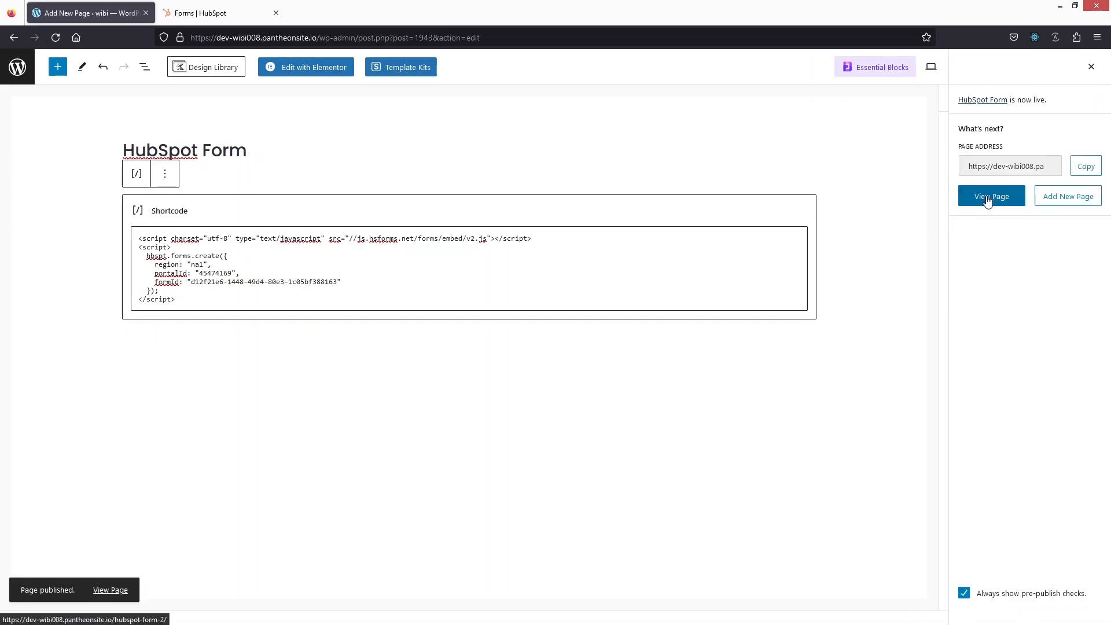
click(989, 198)
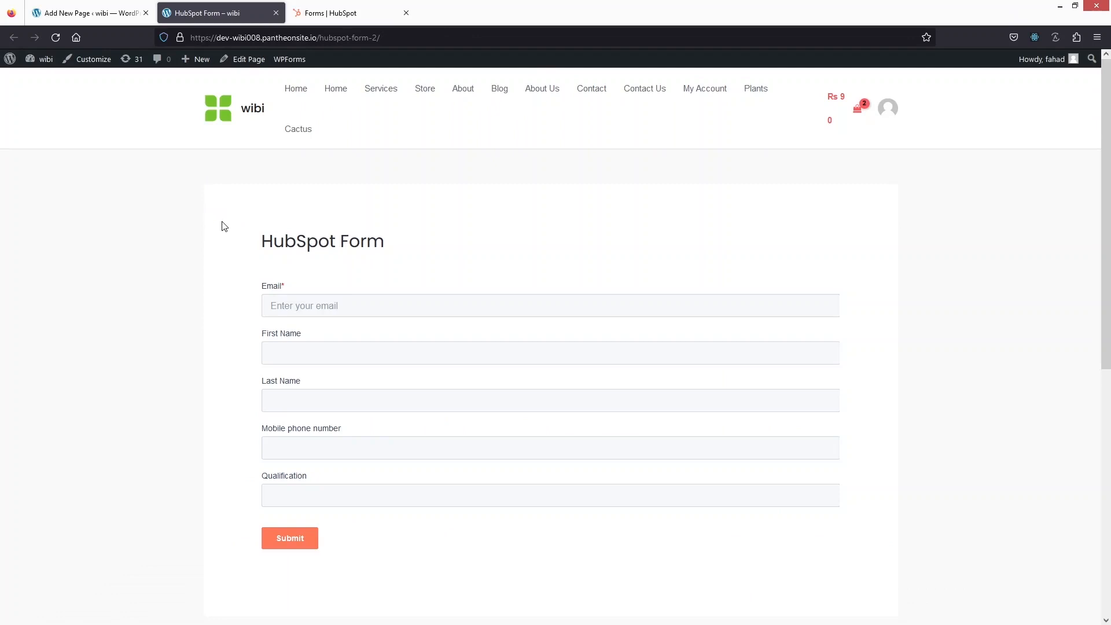